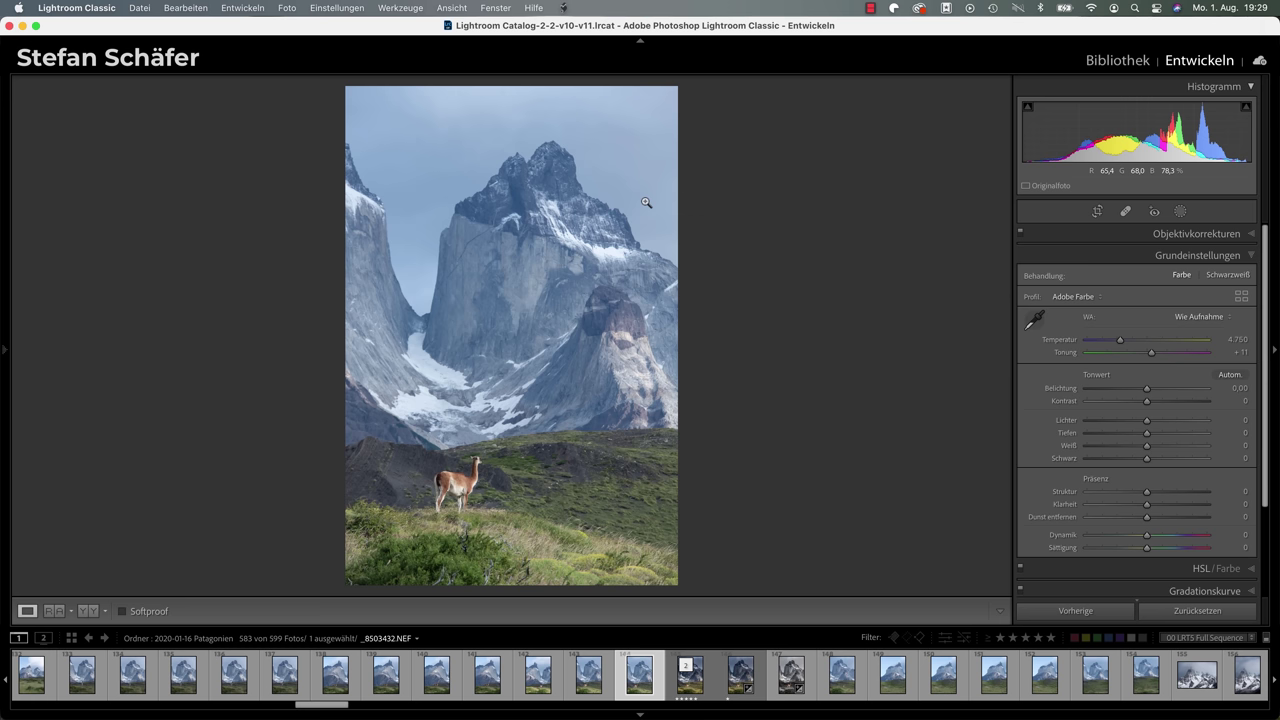
Step: Compare the edited preview, then set Belichtung −0.50, Weiß +40 and Kontrast +15
key(Right)
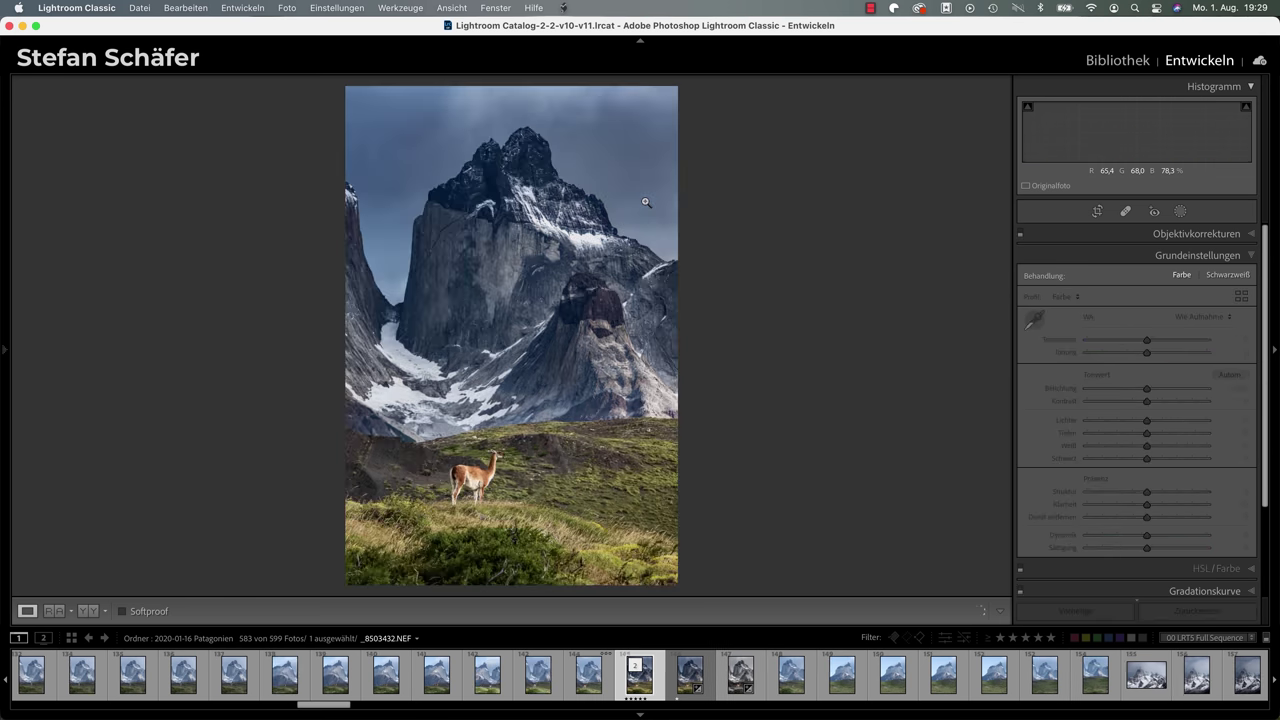
key(Left)
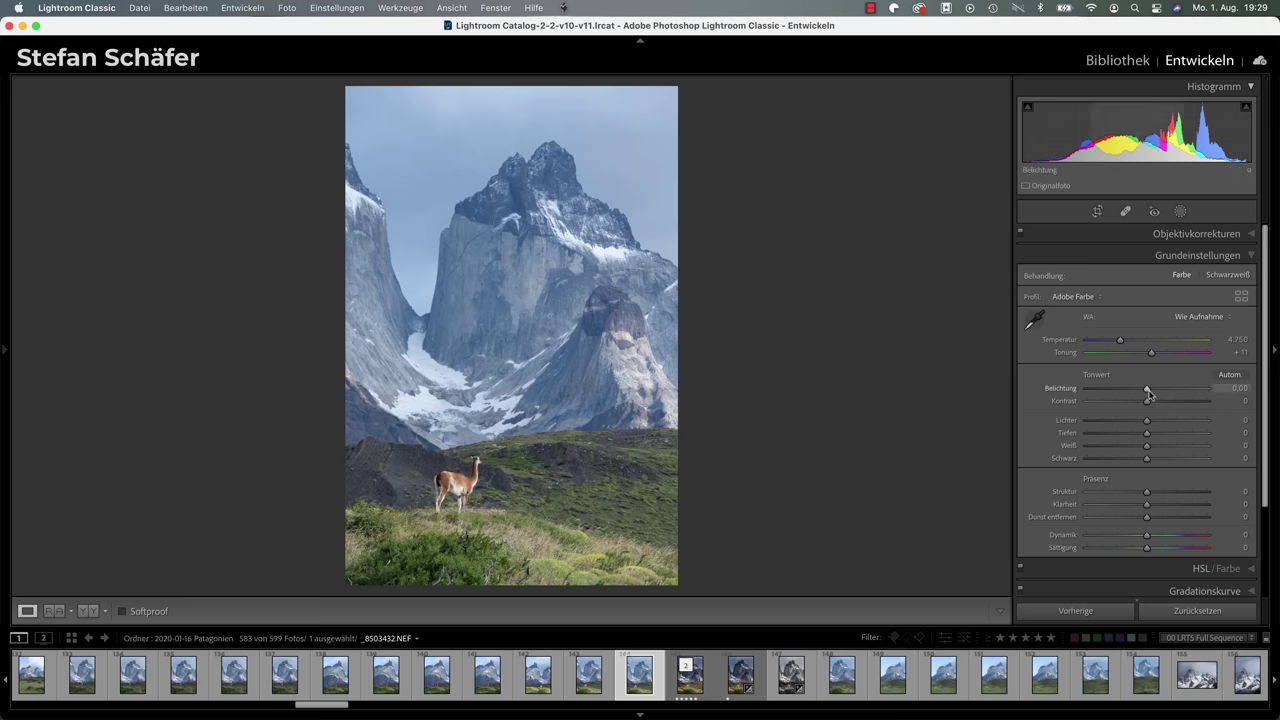
drag(1148, 391, 1142, 393)
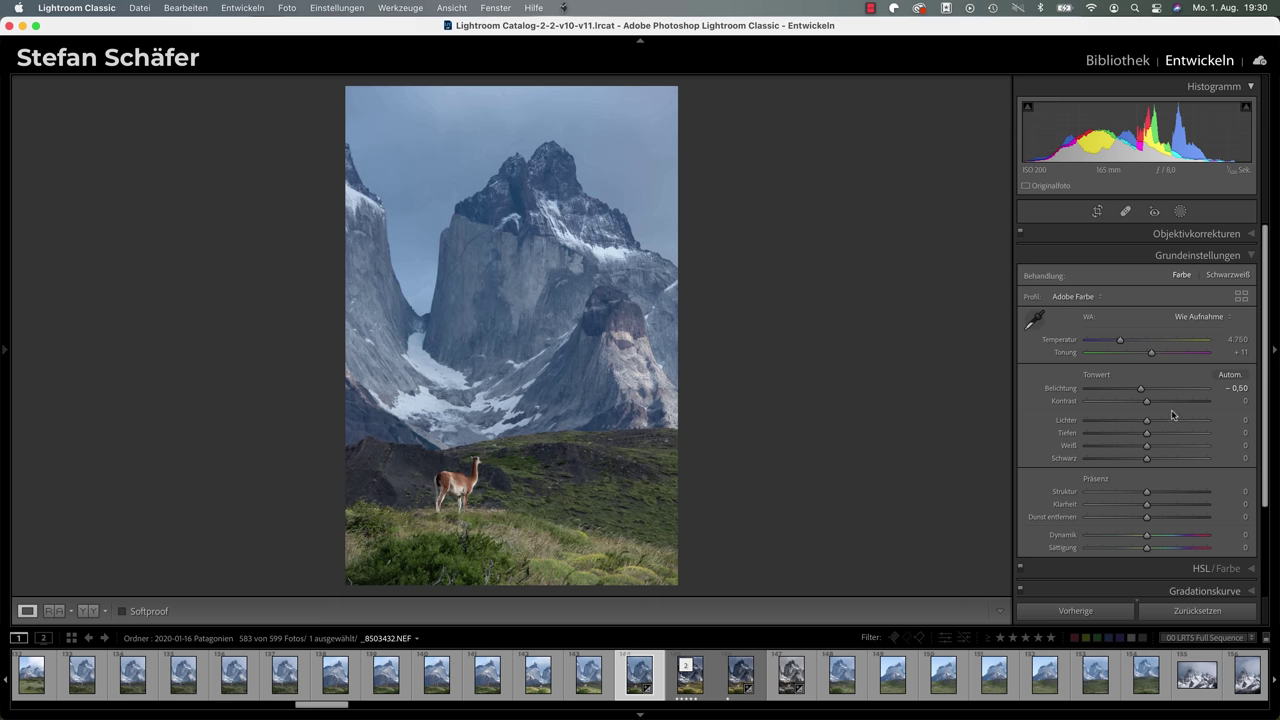
drag(1147, 448, 1164, 448)
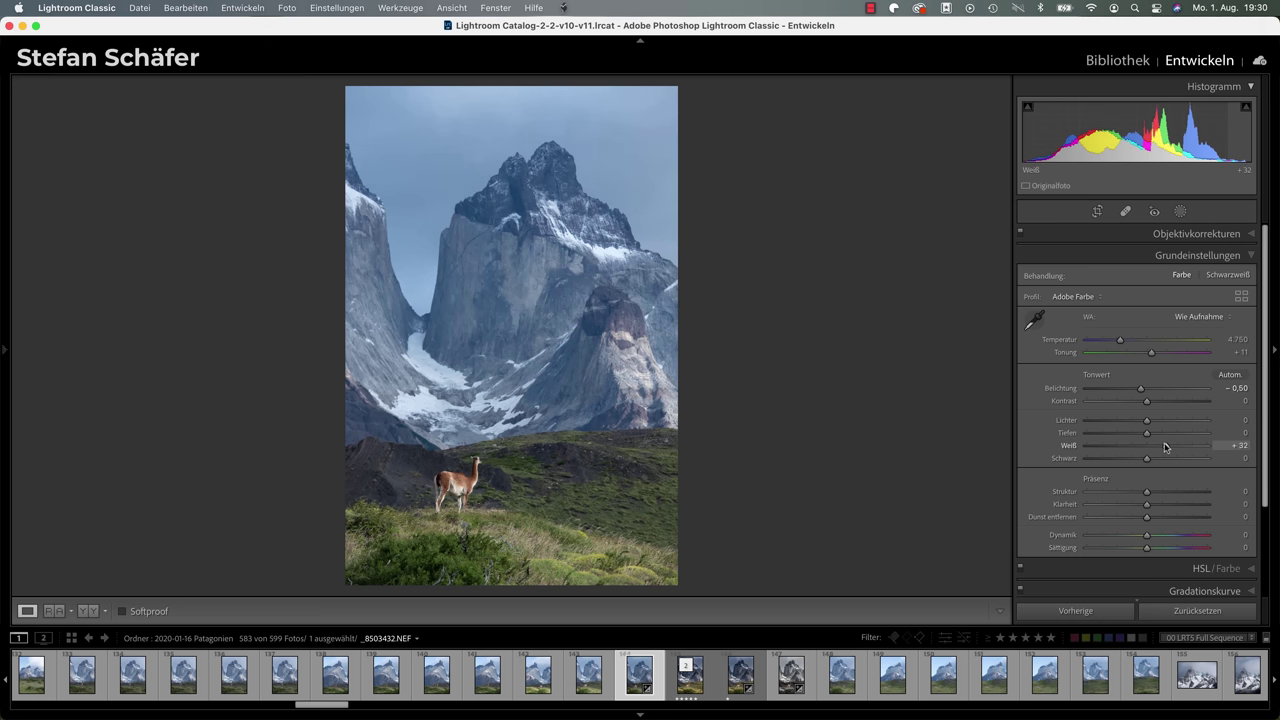
drag(1164, 447, 1163, 448)
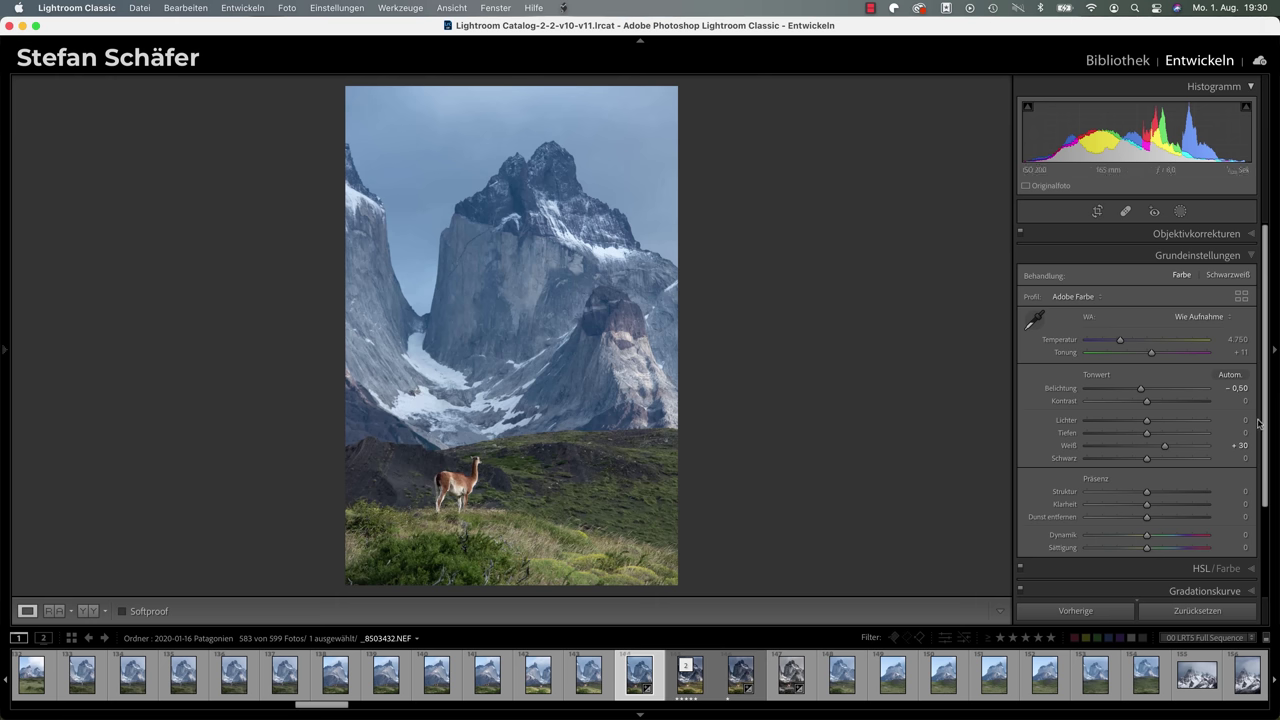
drag(1164, 448, 1171, 449)
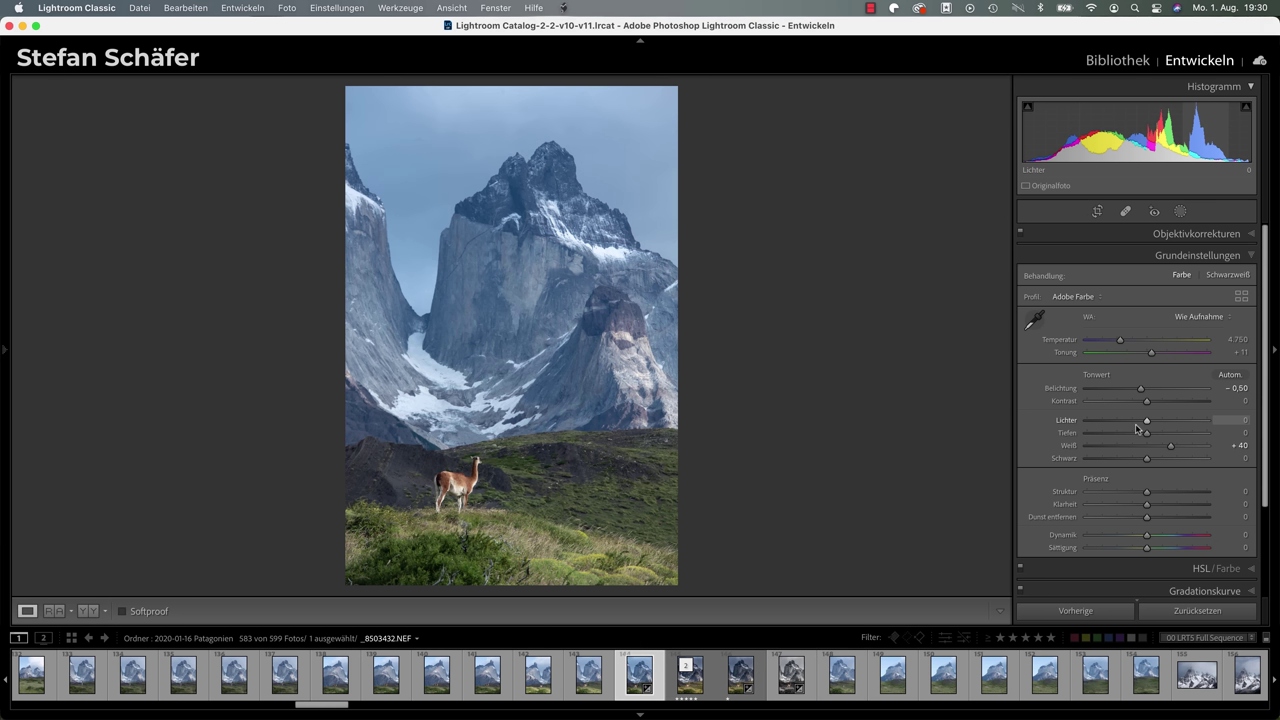
drag(1147, 401, 1158, 404)
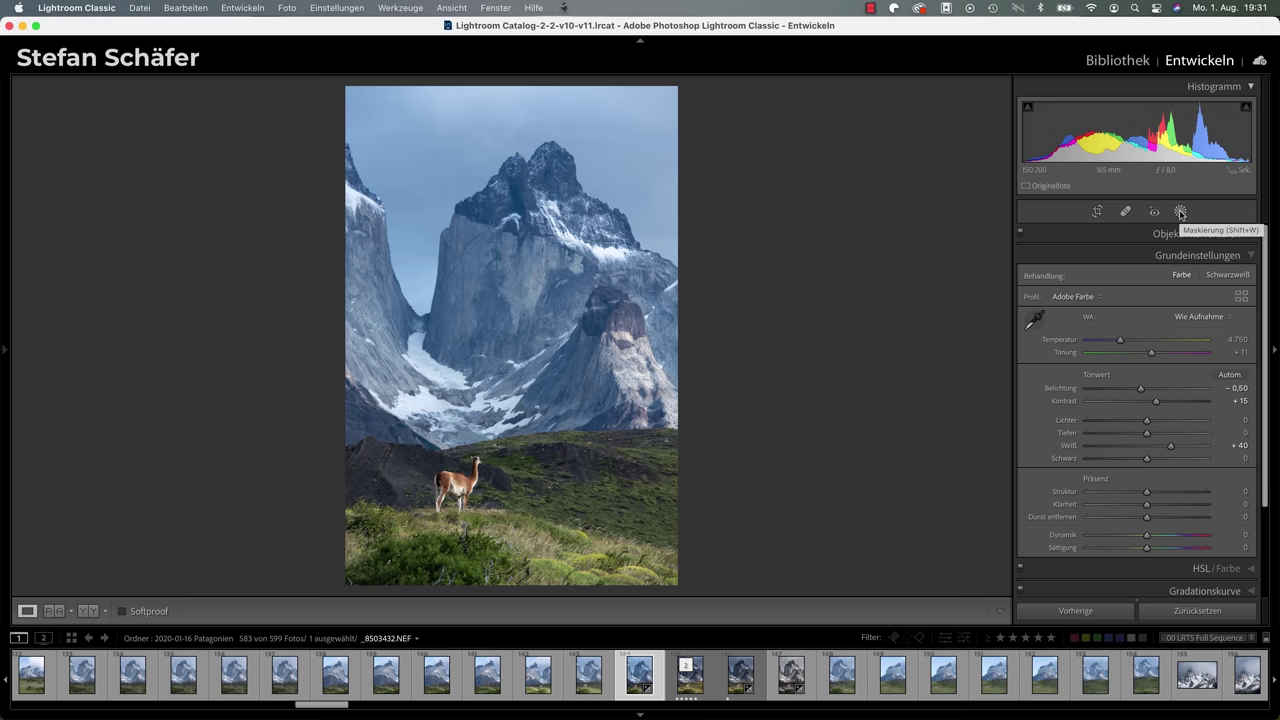
Step: Add a linear gradient from the top over the mountains and sky, warmed to Temperatur 30
click(1180, 212)
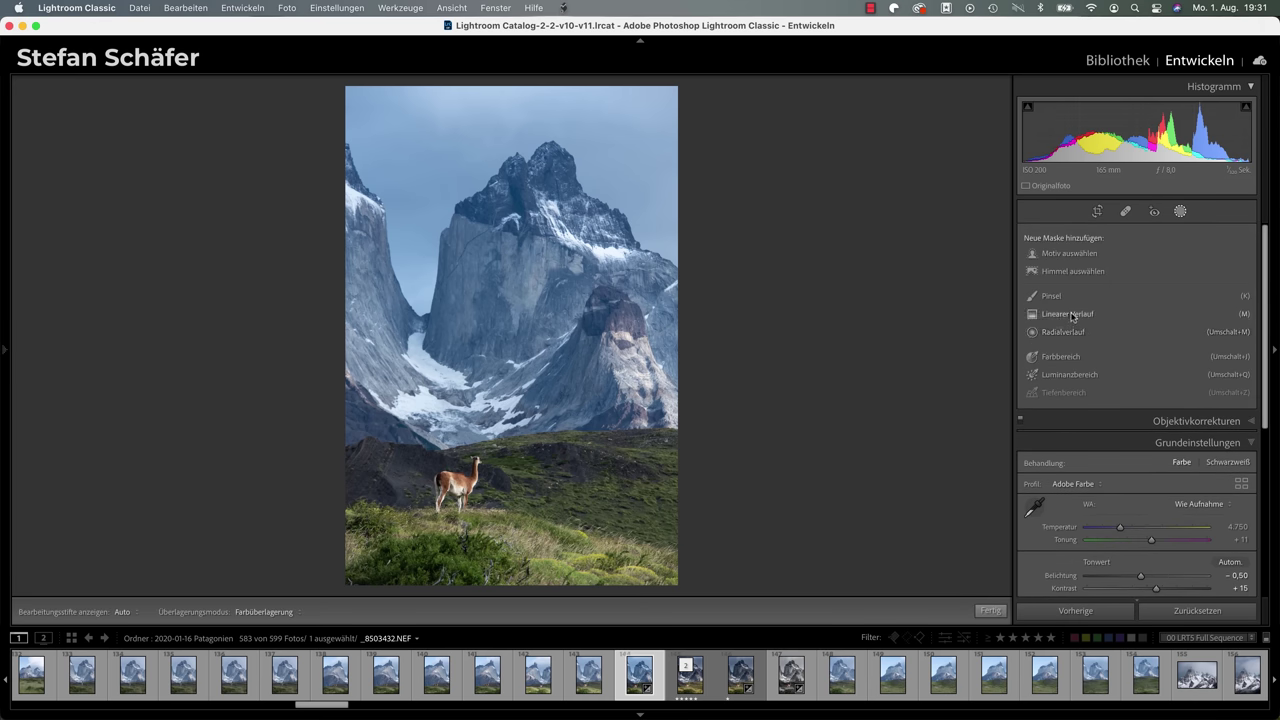
click(1068, 314)
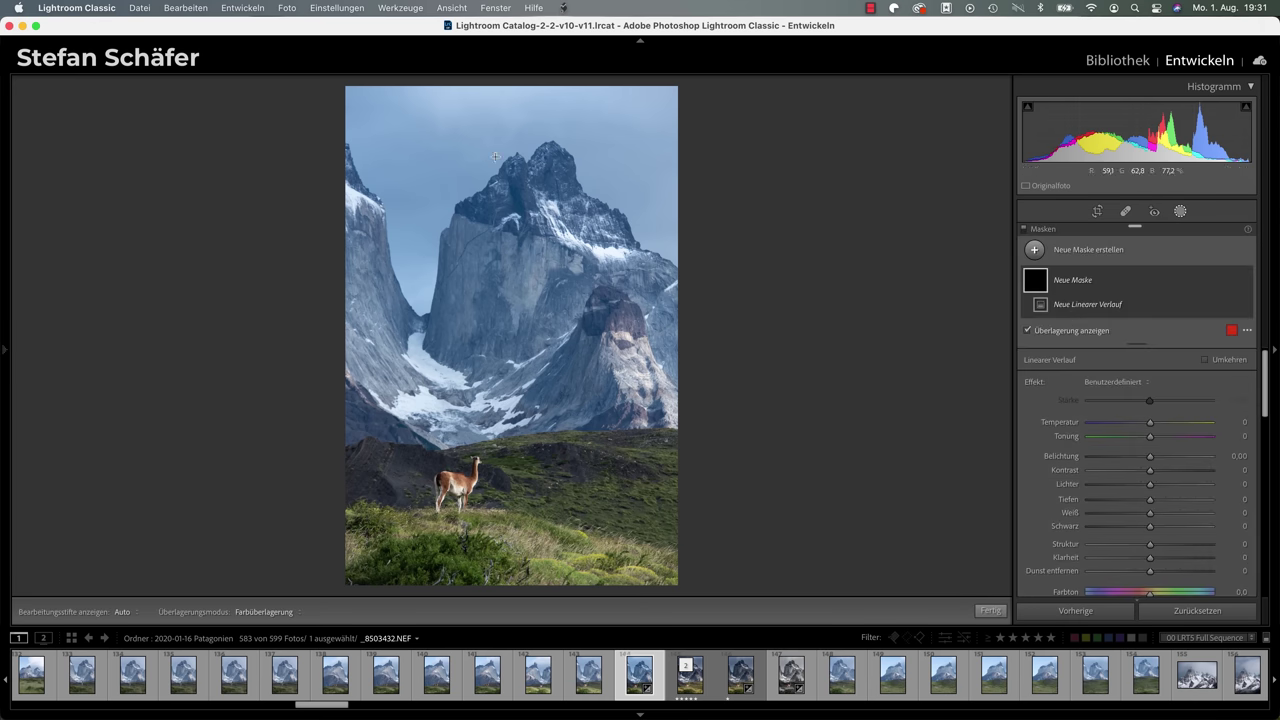
drag(497, 302, 497, 466)
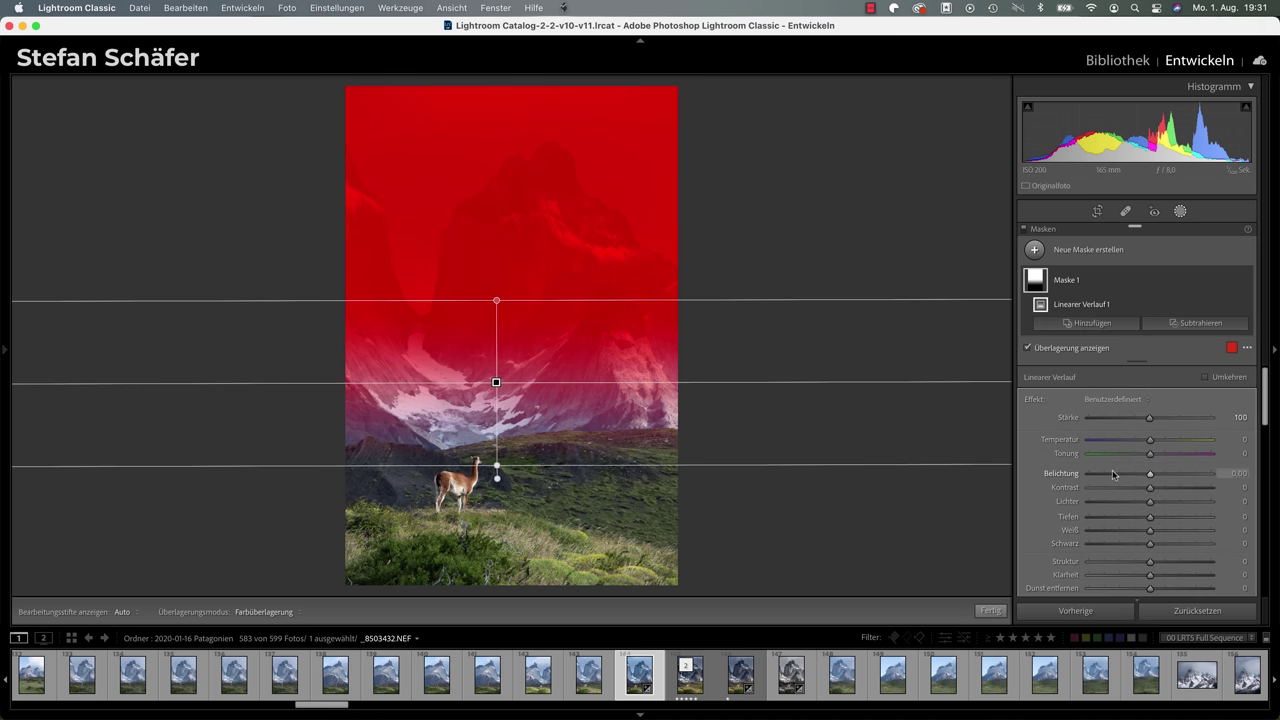
drag(1151, 443, 1155, 443)
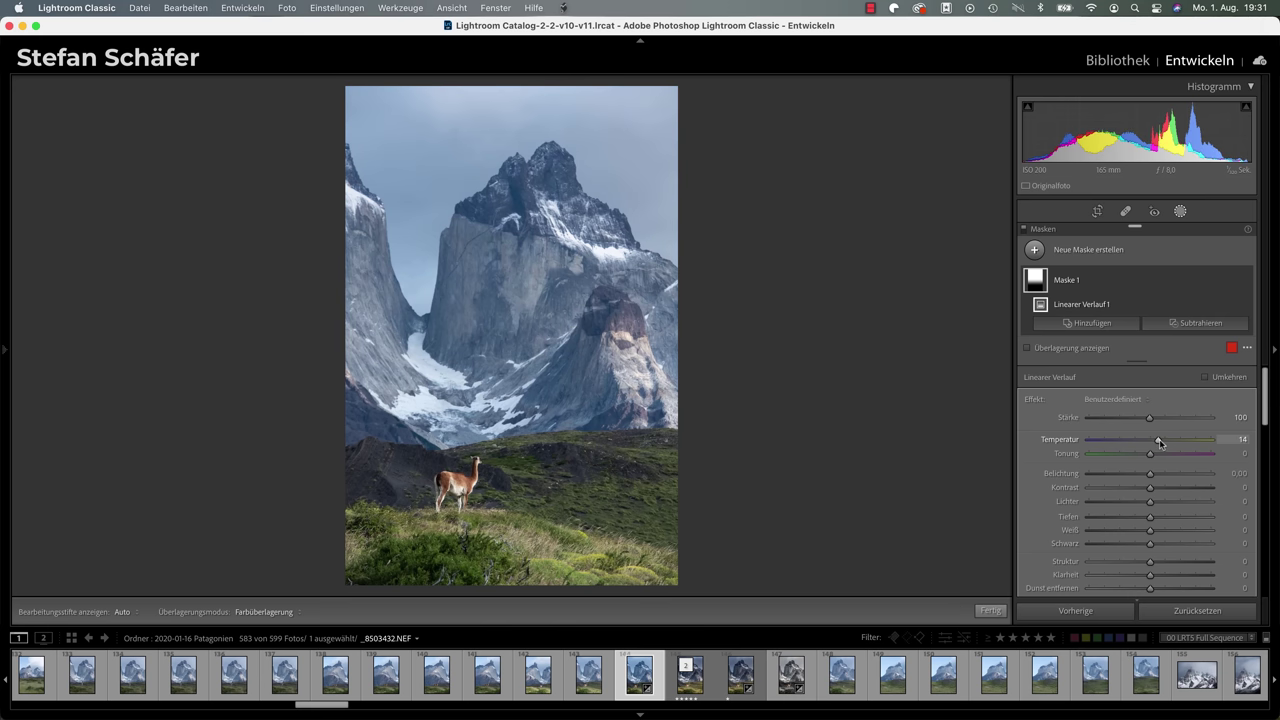
drag(1159, 443, 1163, 443)
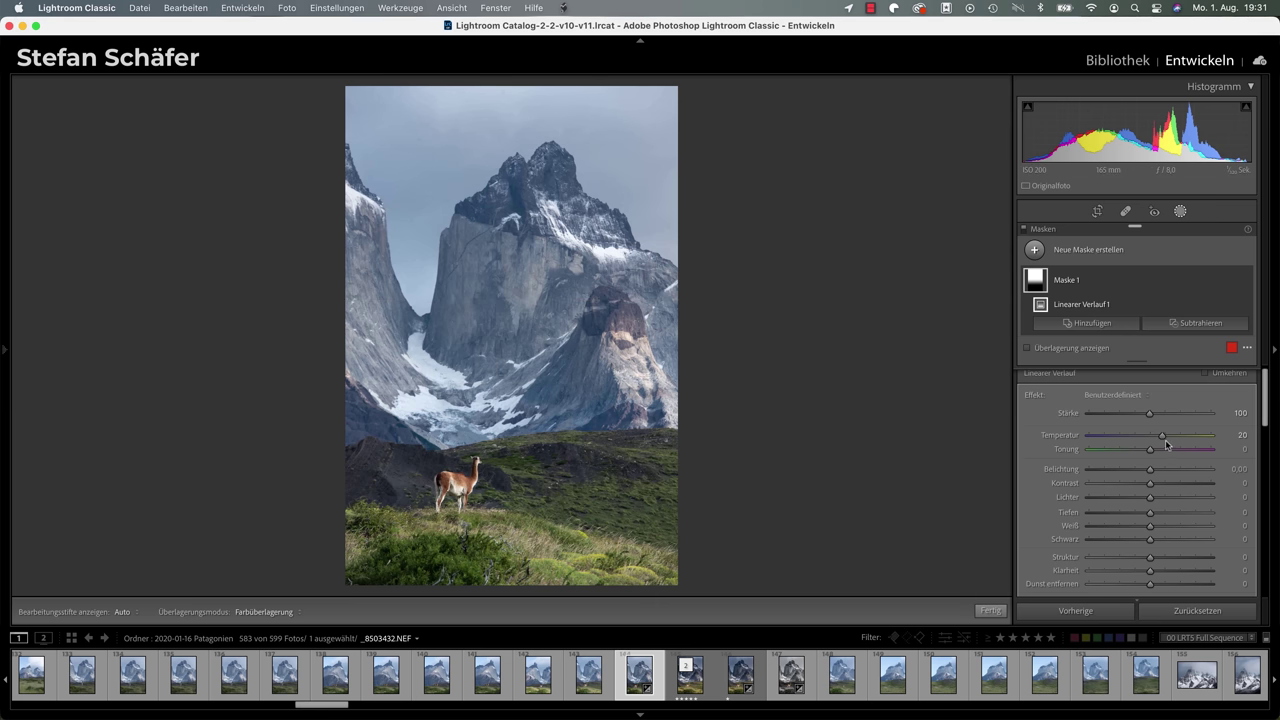
drag(1162, 440, 1170, 441)
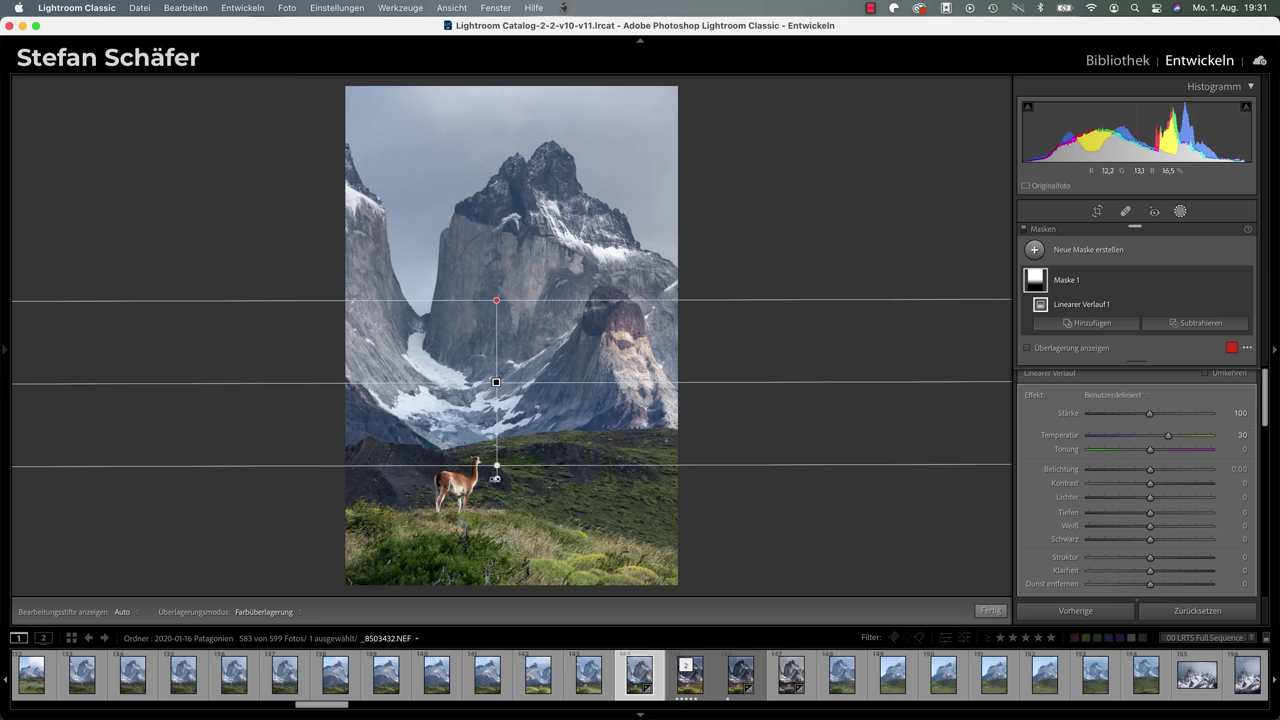
drag(498, 466, 504, 489)
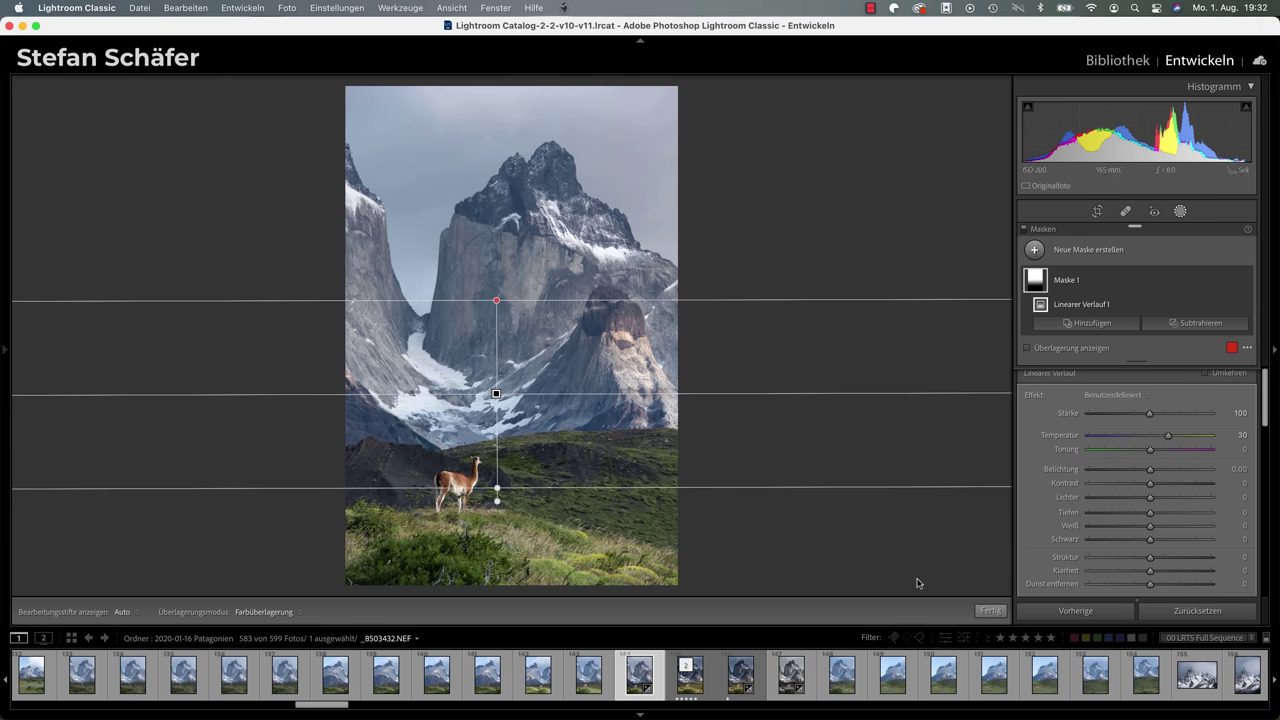
click(988, 611)
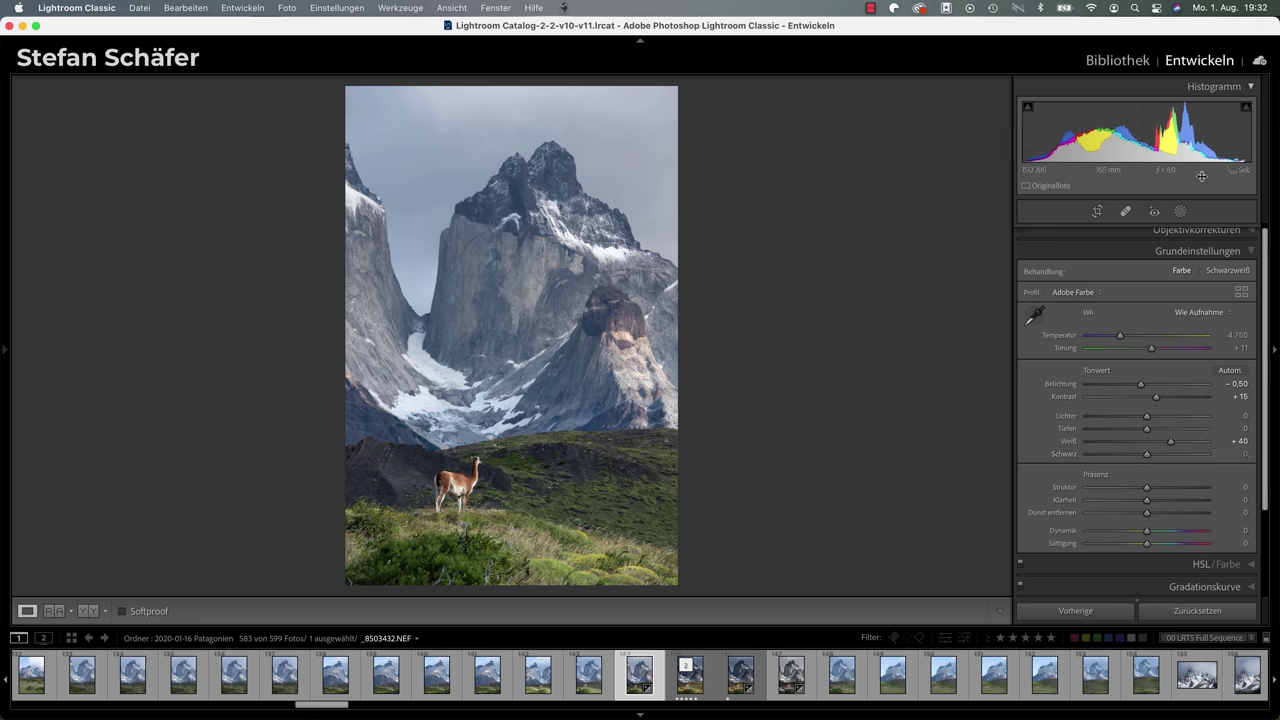
Step: Create a new mask that automatically selects the sky
click(1180, 211)
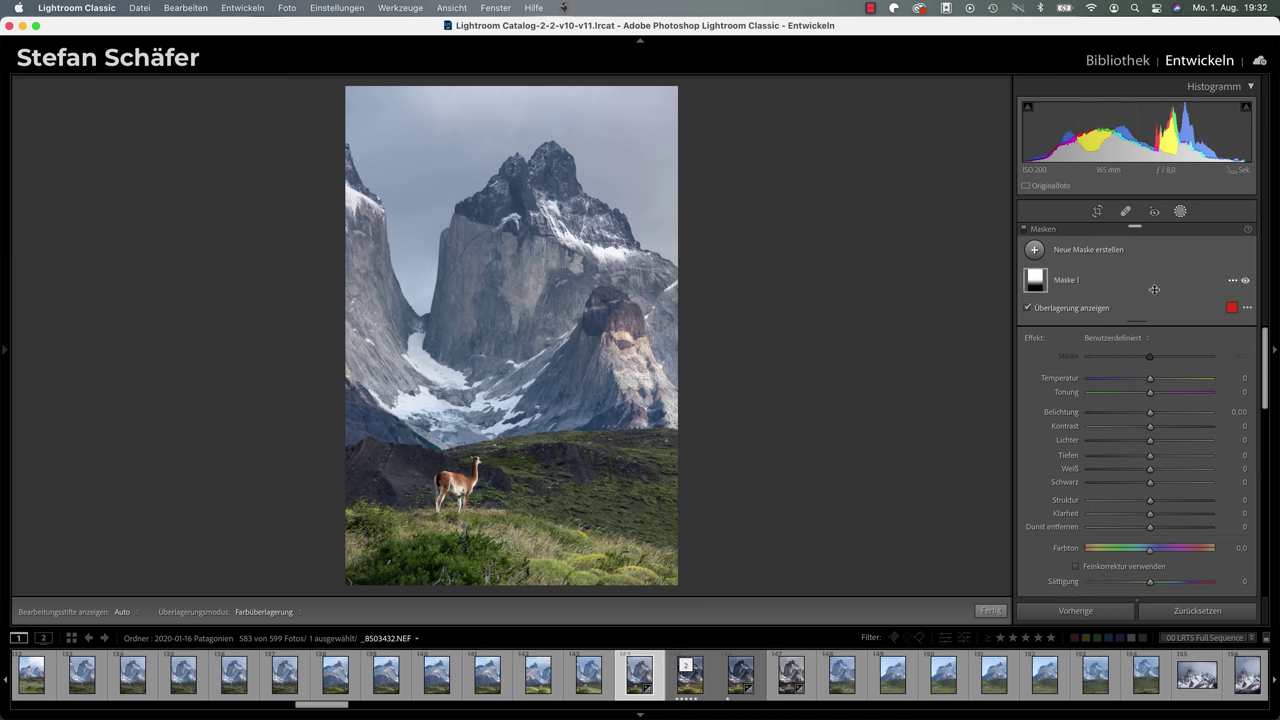
click(1038, 253)
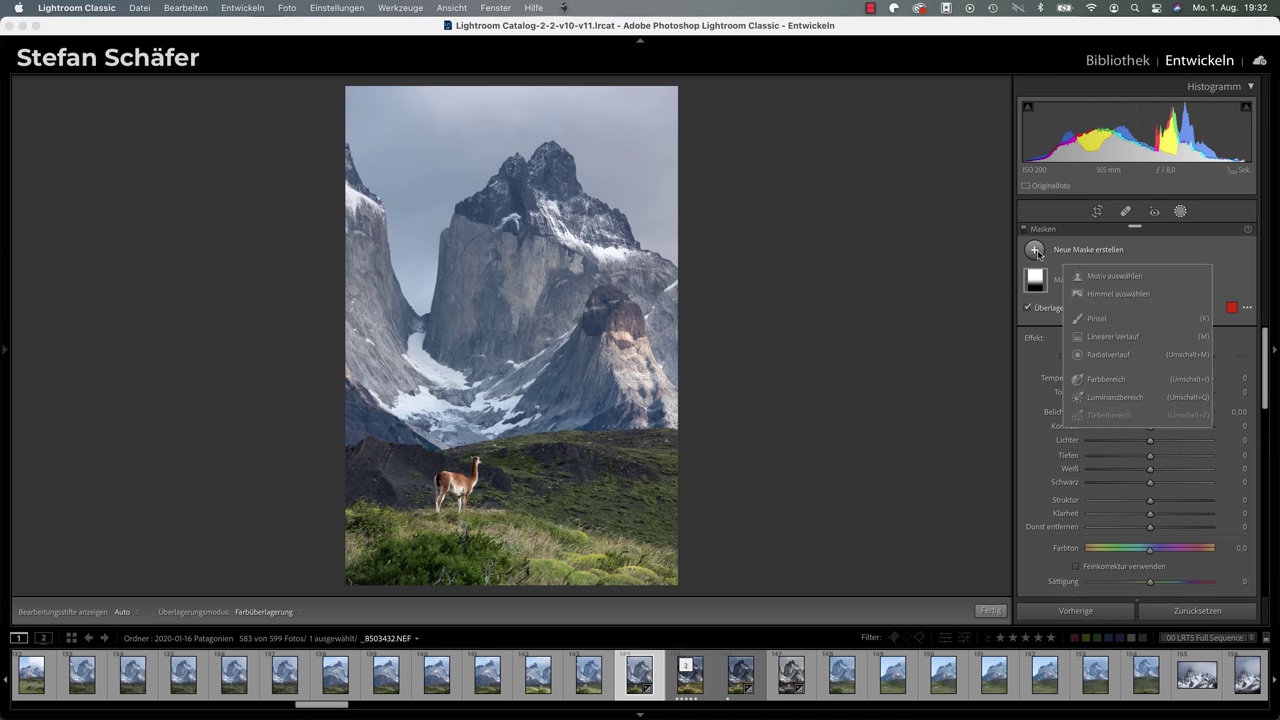
click(1105, 294)
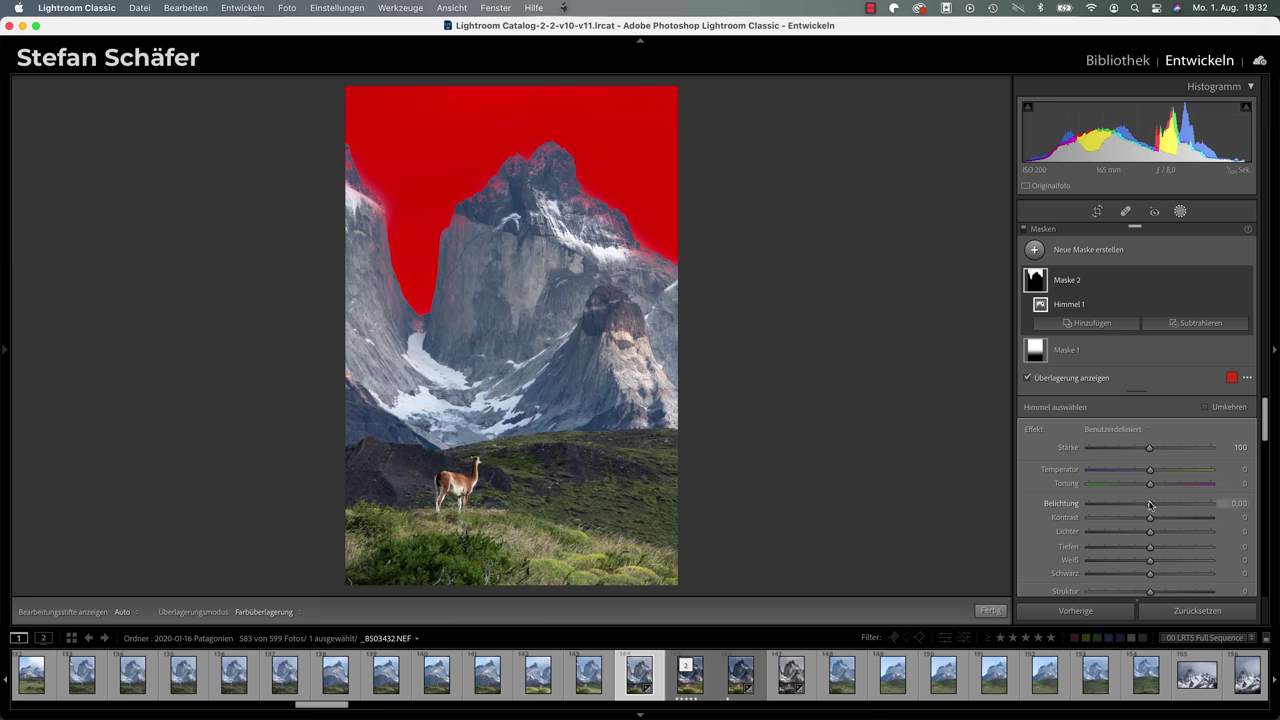
Step: Give the sky mask Belichtung −0.50, Kontrast 20, Weiß 15, Schwarz −14 and Dunst entfernen 10
drag(1150, 504, 1144, 505)
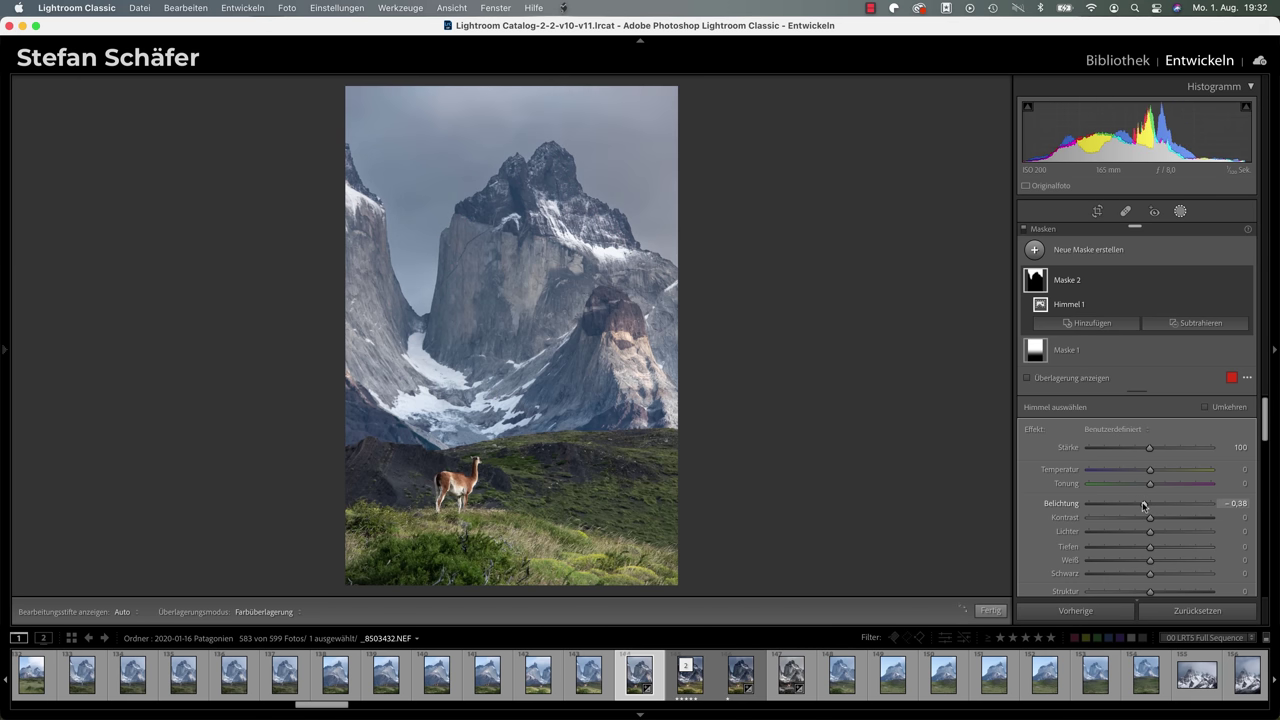
drag(1144, 505, 1142, 505)
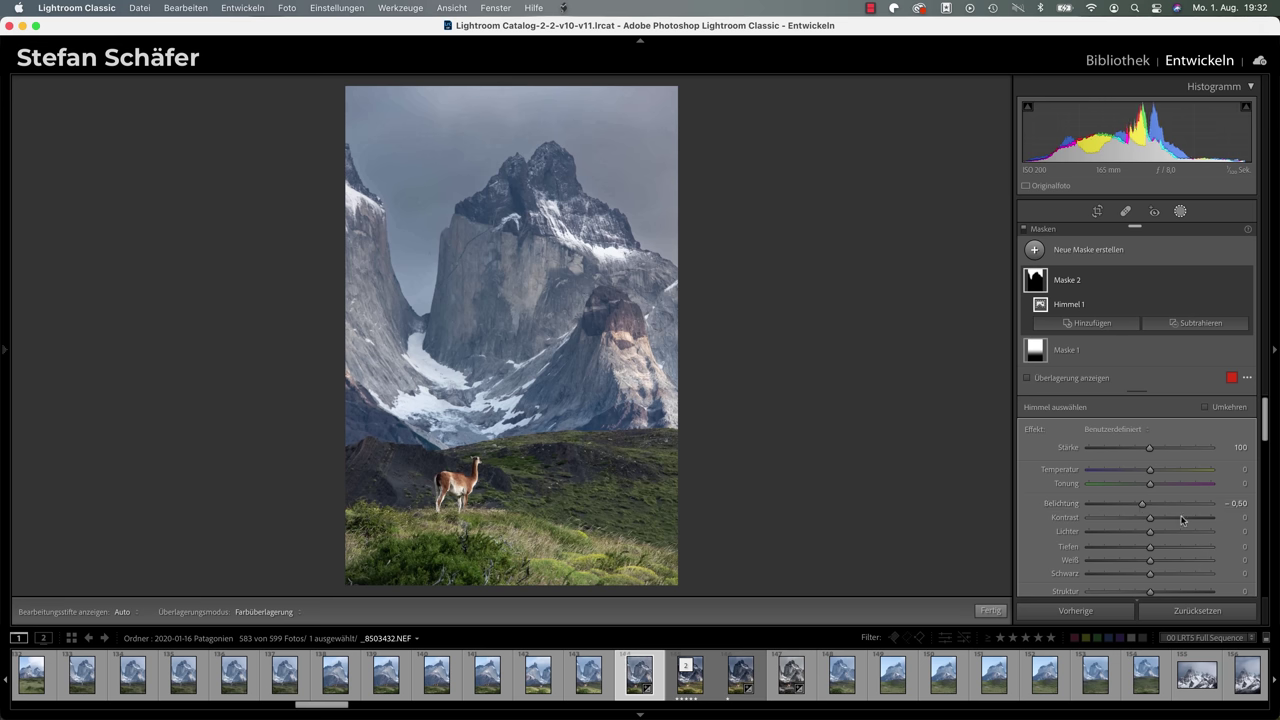
scroll(1178, 526, down, 2)
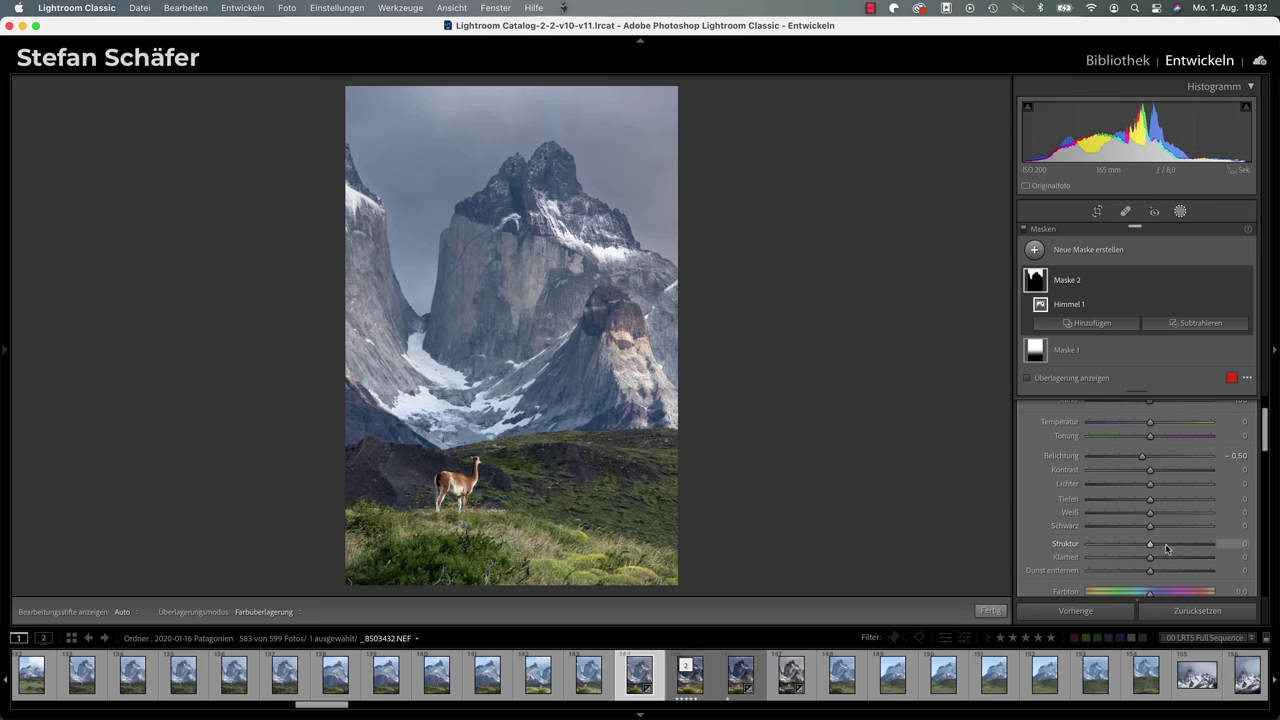
drag(1150, 472, 1162, 473)
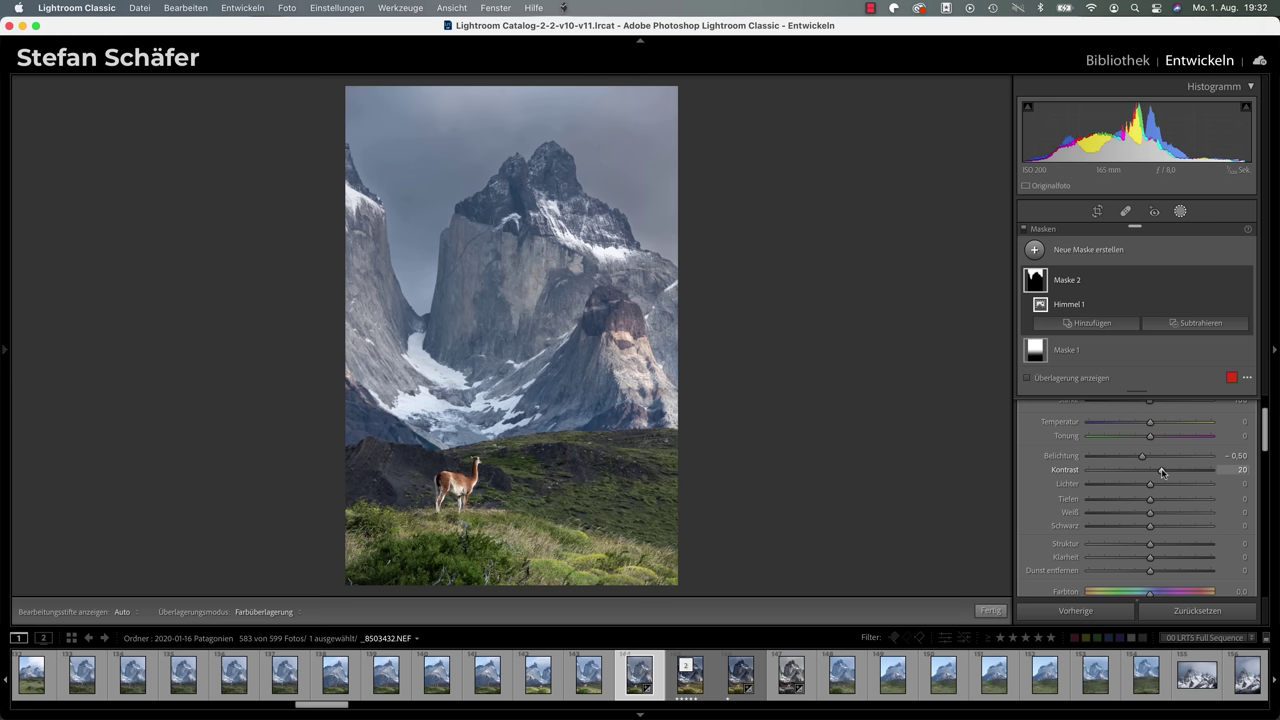
drag(1147, 530, 1160, 516)
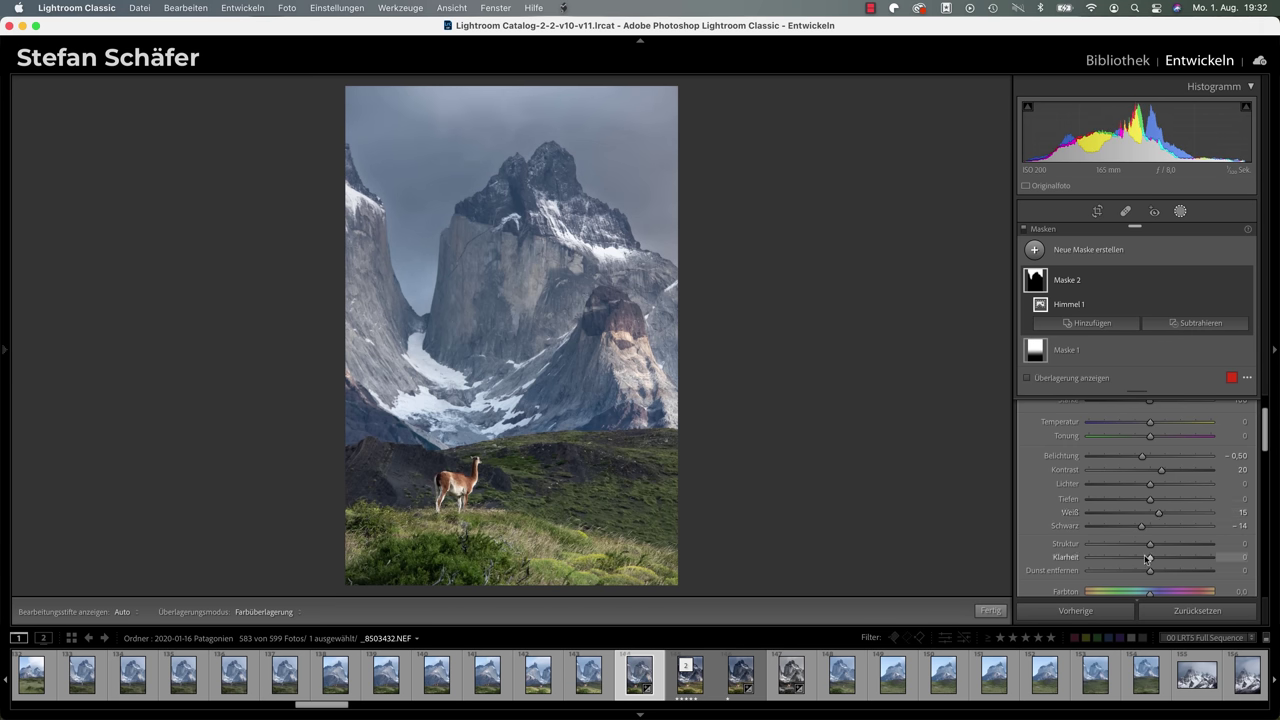
drag(1154, 572, 1158, 573)
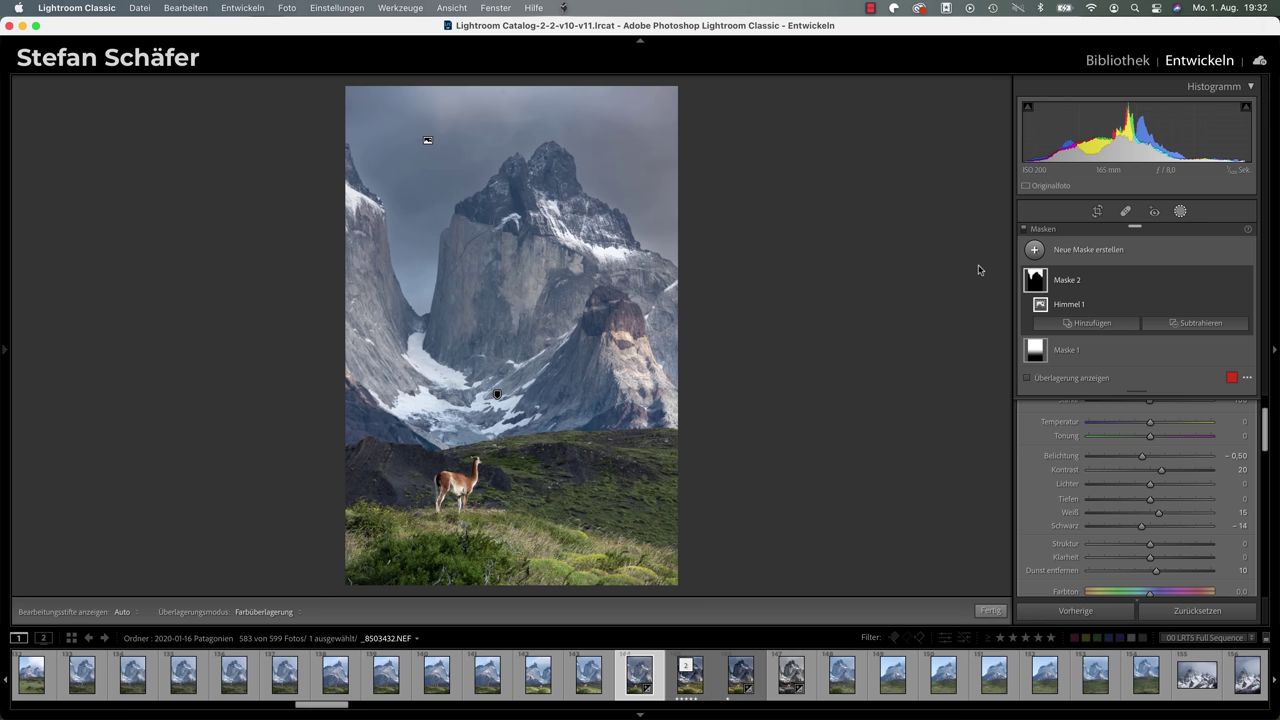
Step: Add a third linear gradient mask with Klarheit 20 and Dunst entfernen 5
click(1077, 251)
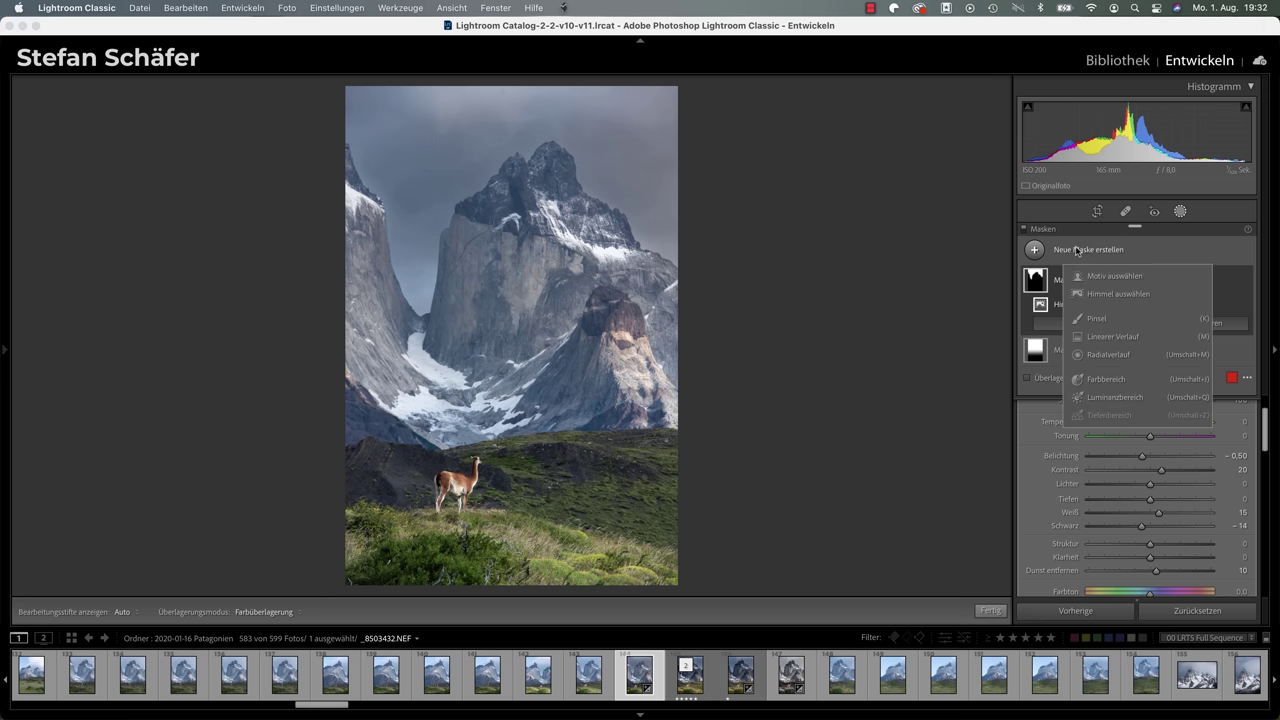
click(1115, 341)
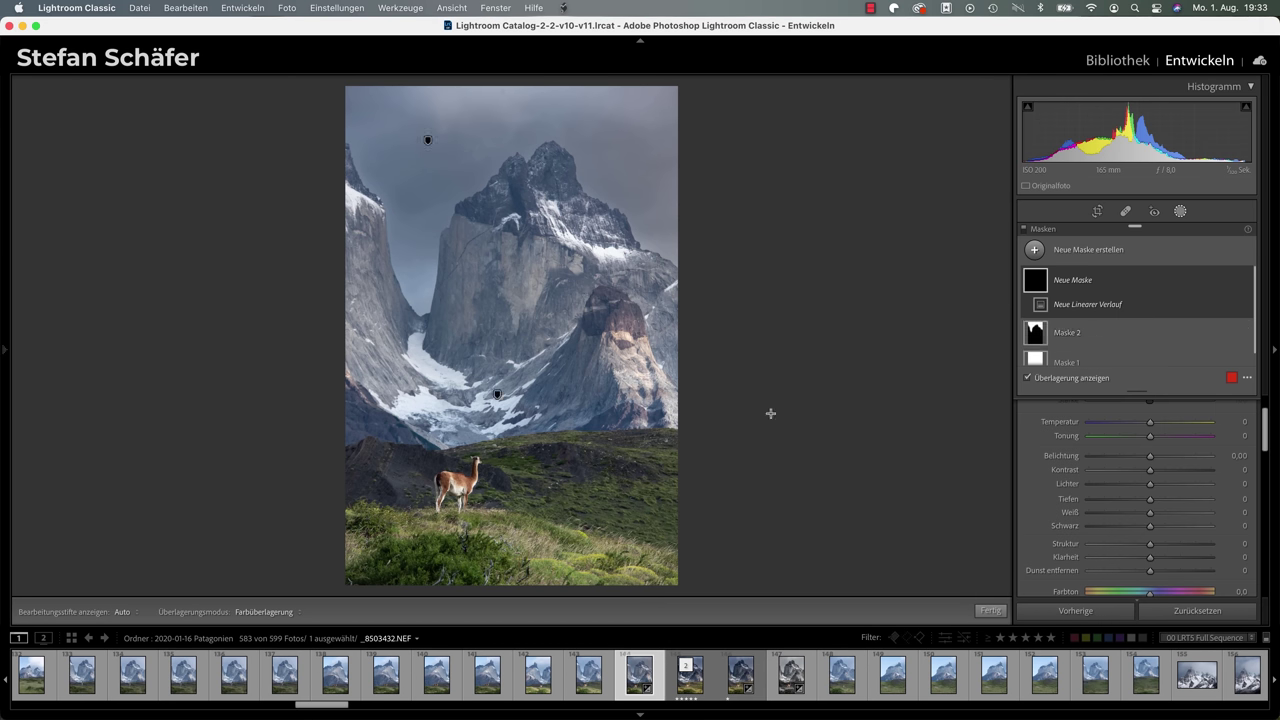
drag(529, 497, 531, 333)
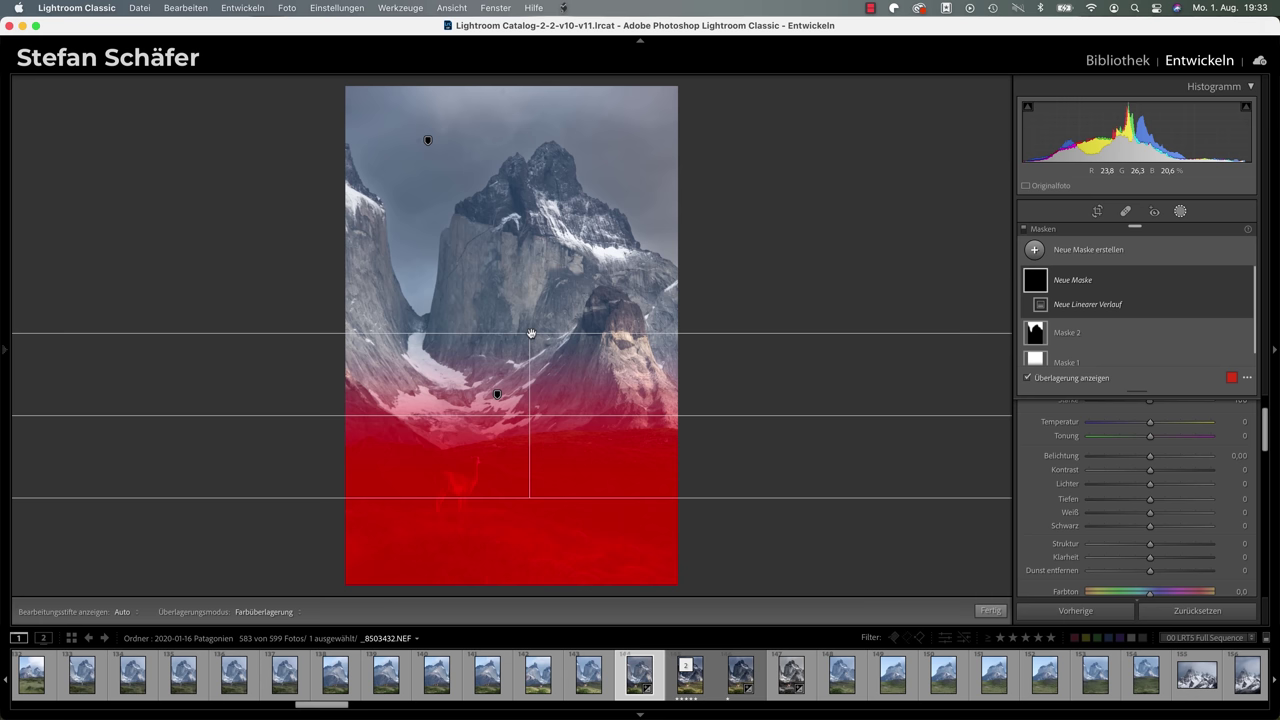
key(o)
drag(1153, 558, 1159, 558)
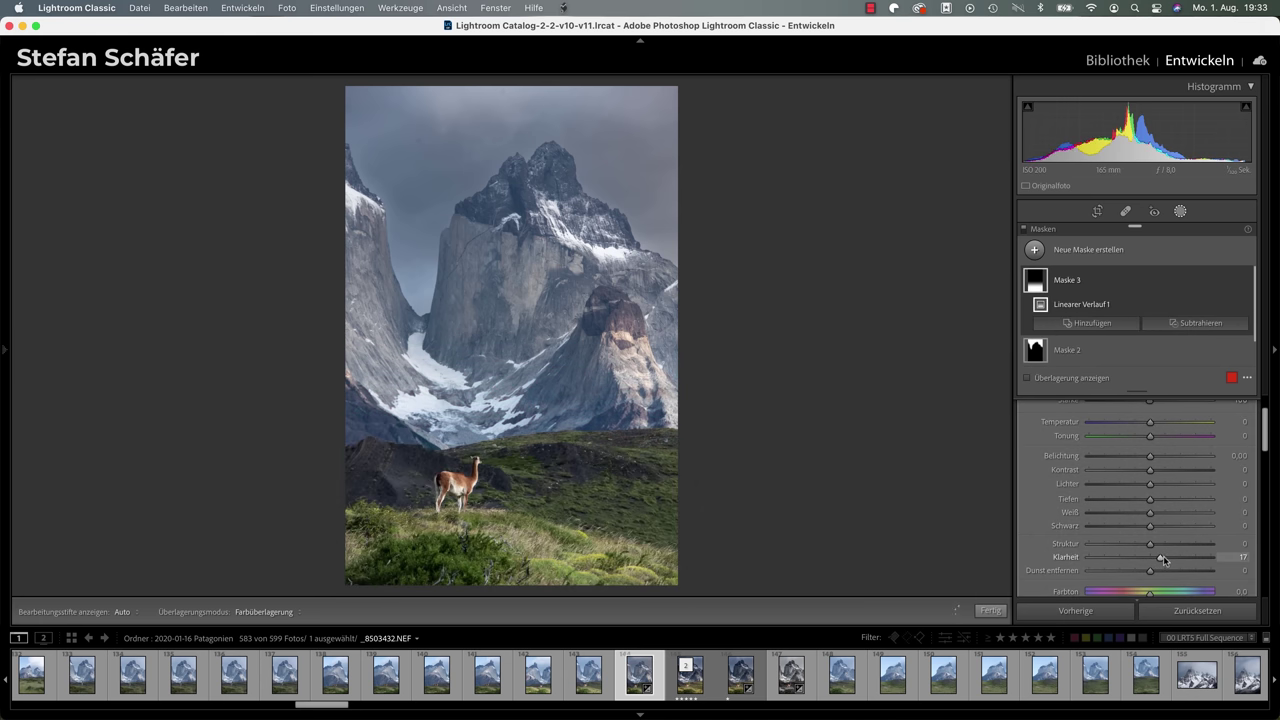
drag(1164, 561, 1165, 561)
mouse_move(511, 335)
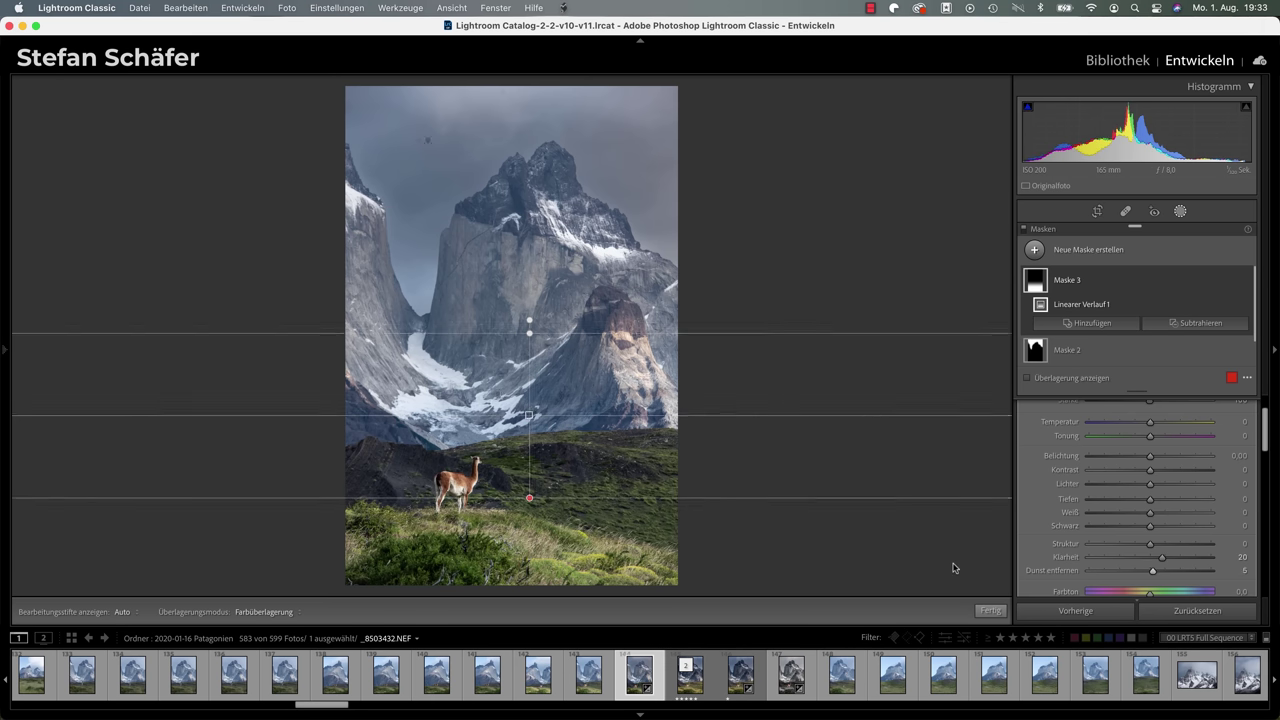
click(993, 610)
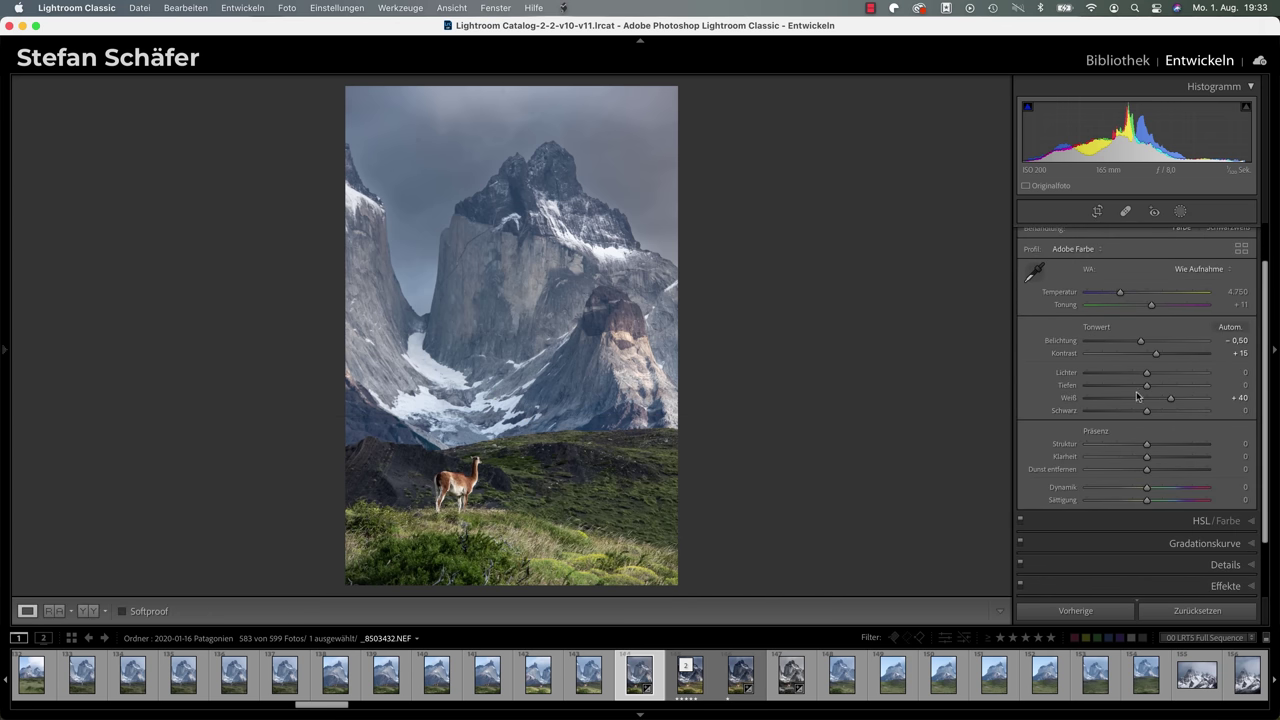
Step: Add a radial gradient mask expanded to fill the whole frame
click(1182, 213)
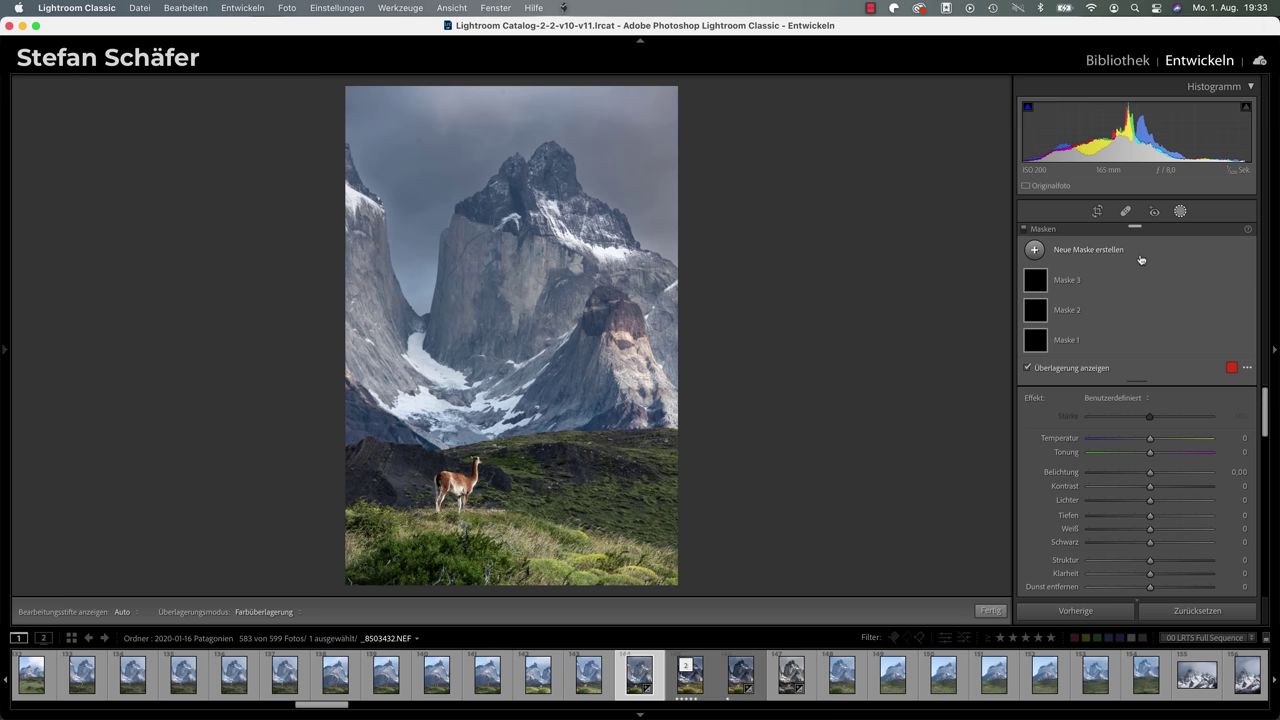
click(1075, 252)
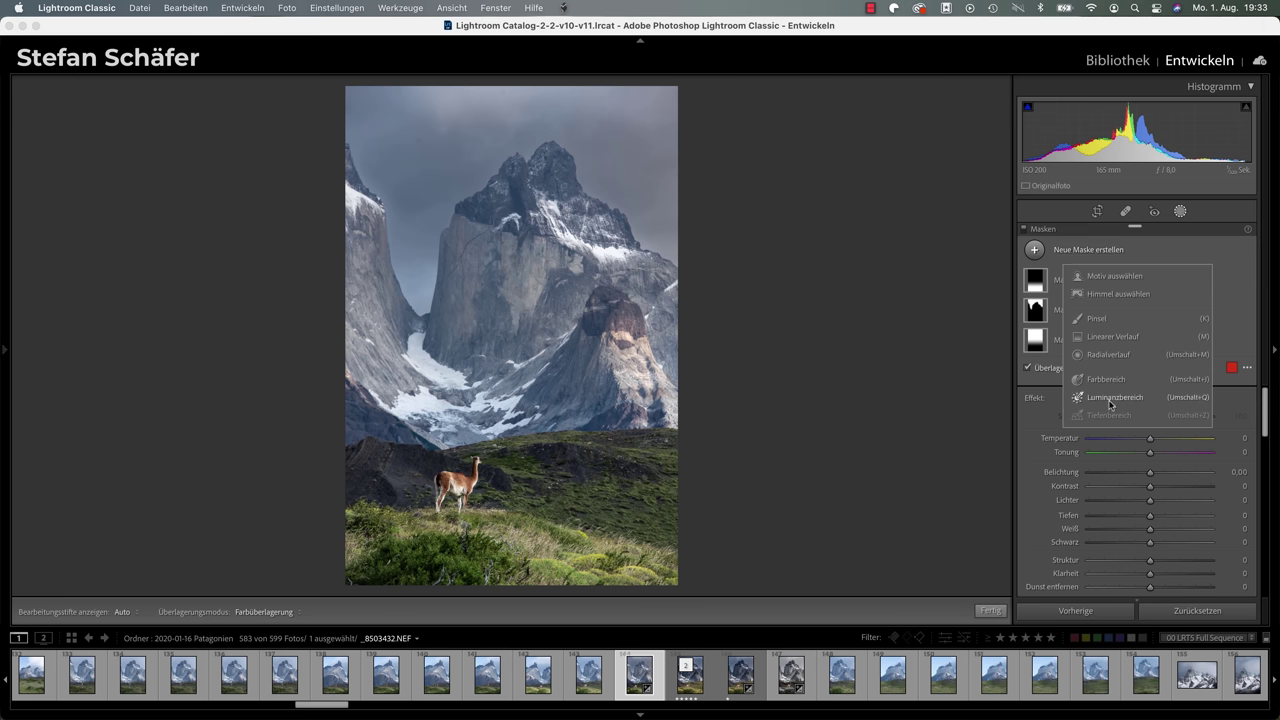
click(1110, 355)
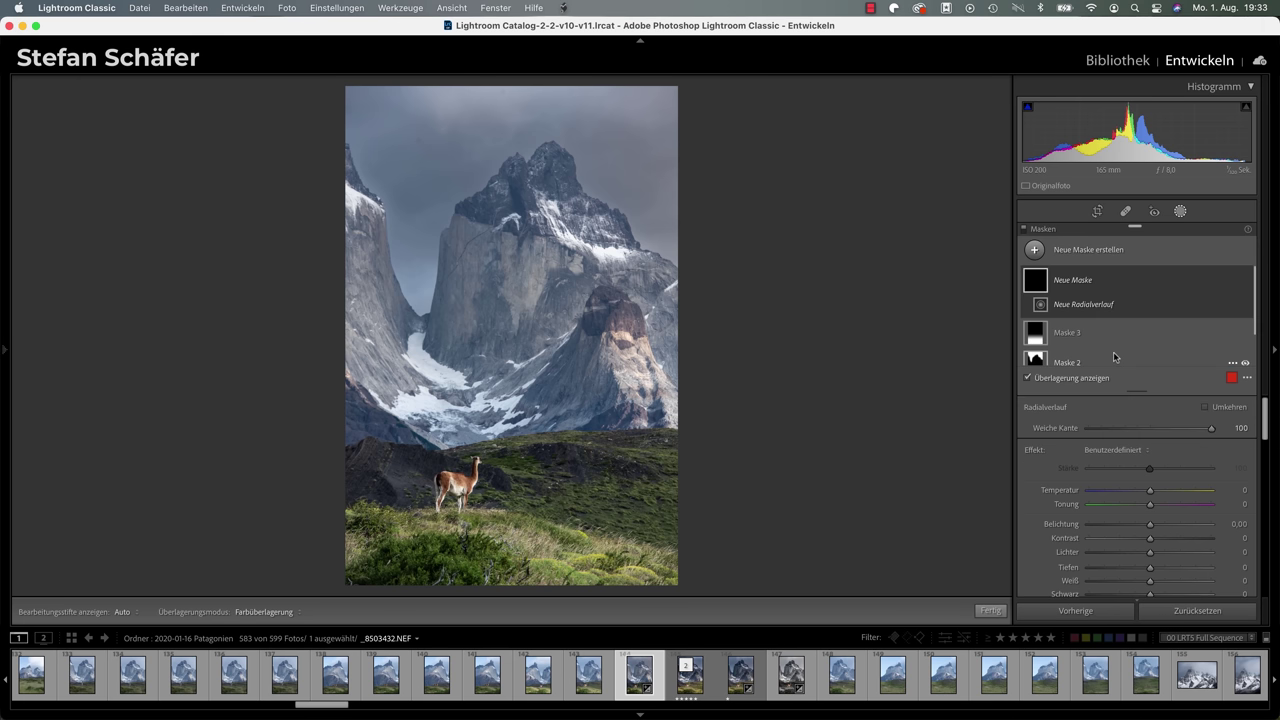
drag(496, 265, 546, 342)
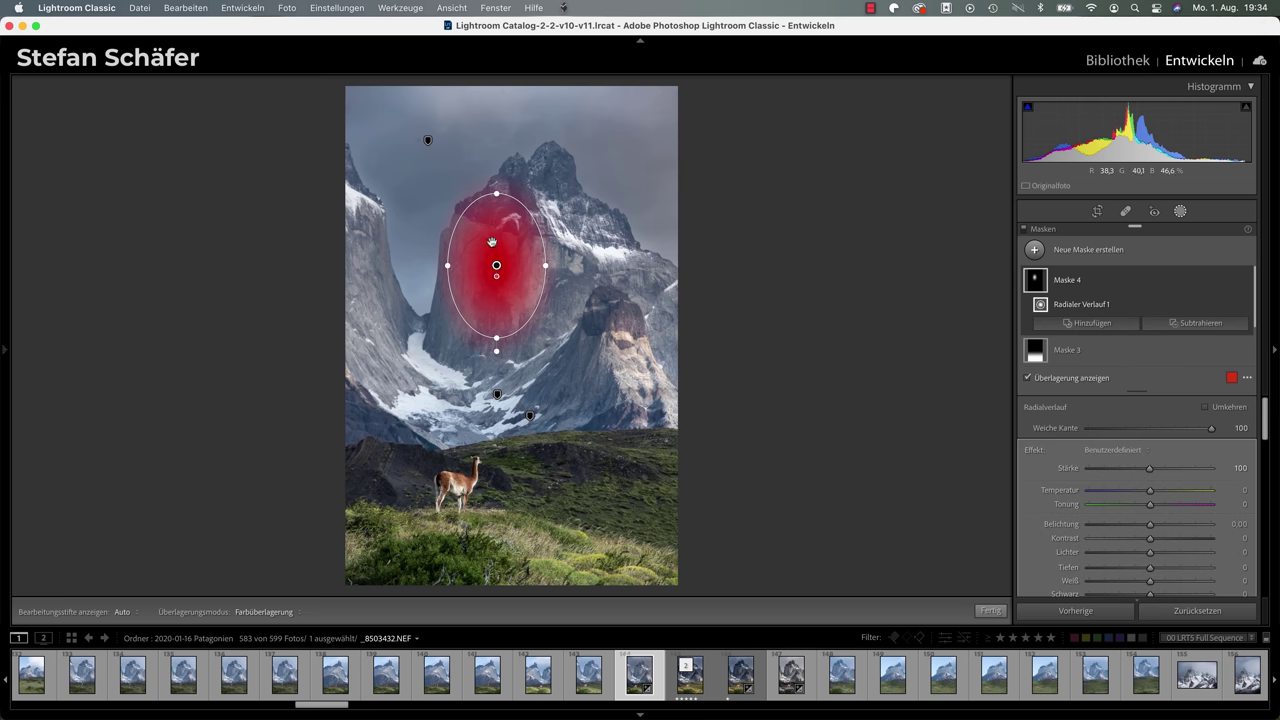
super+double_click(497, 265)
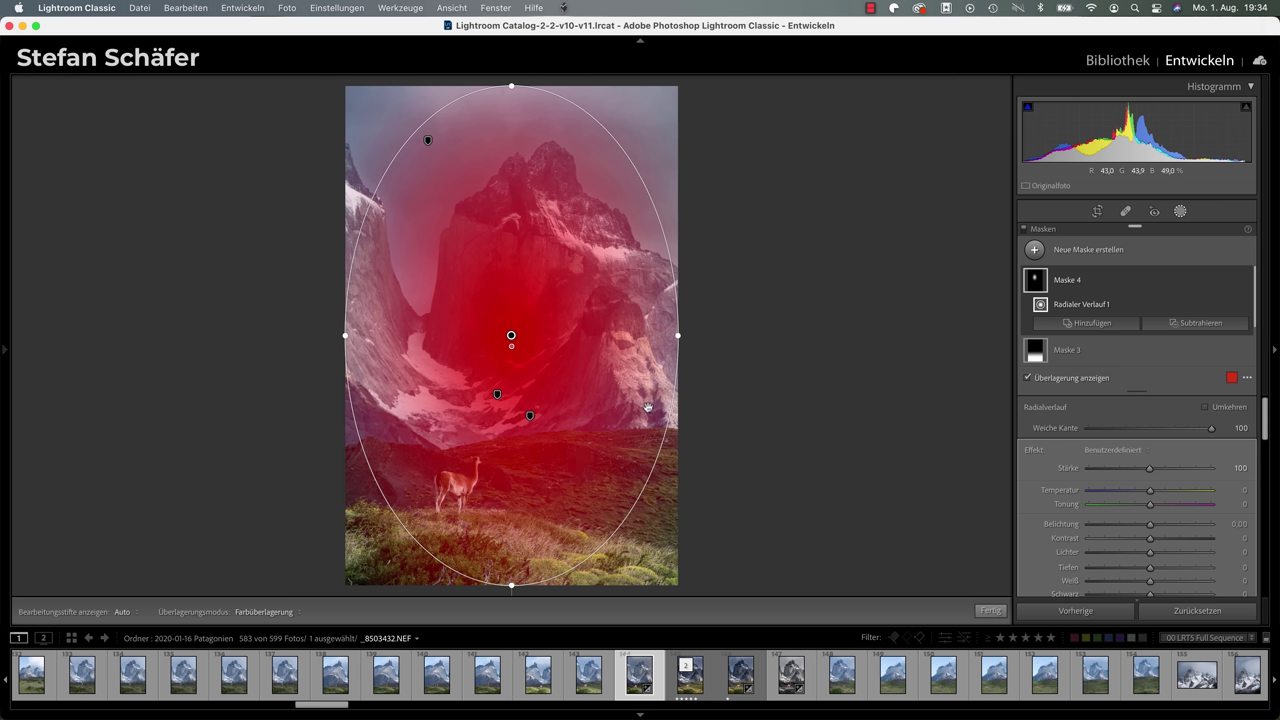
Step: Invert the radial mask and set its Belichtung to about −0.35 to darken the edges
mouse_move(1135, 280)
click(1235, 283)
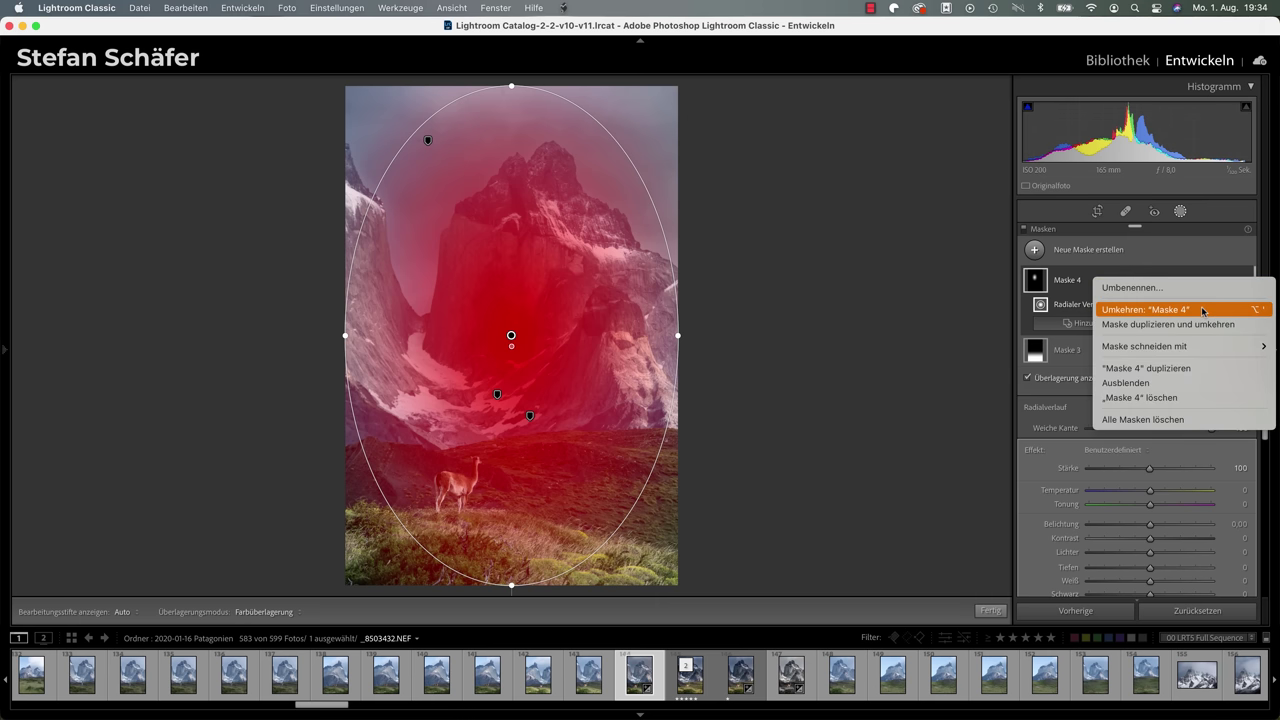
click(1203, 309)
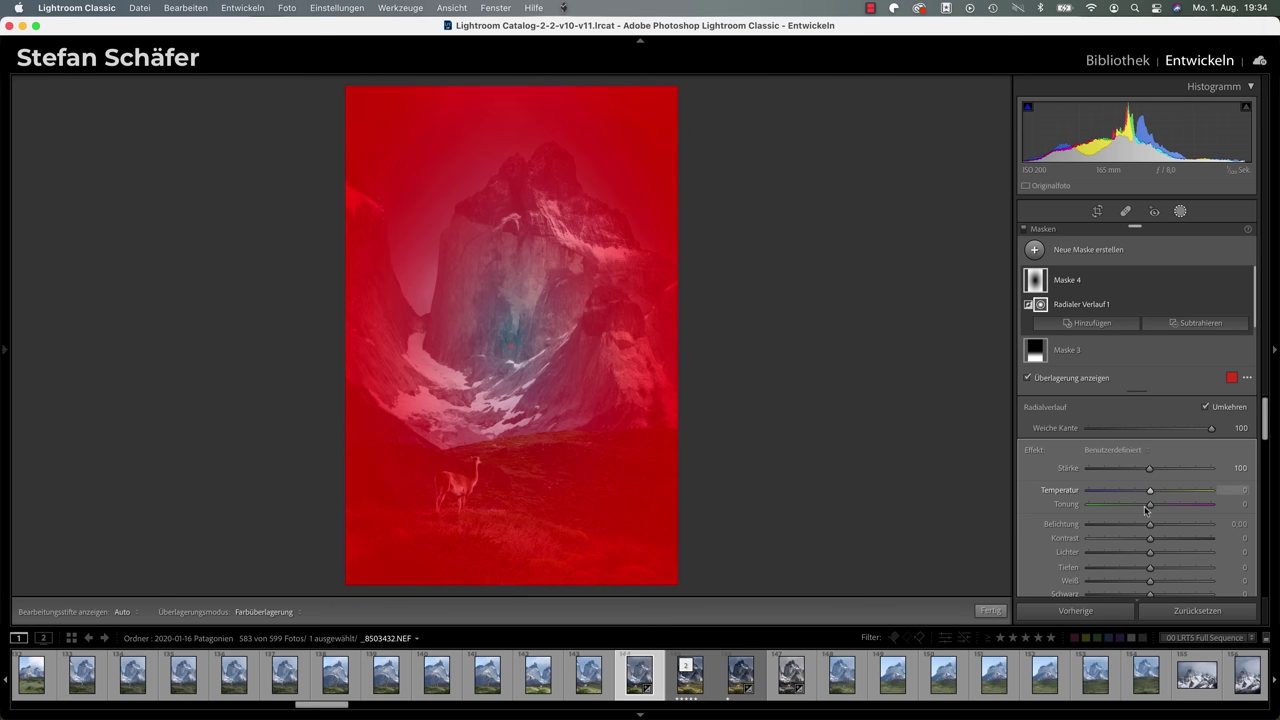
drag(1150, 525, 1147, 525)
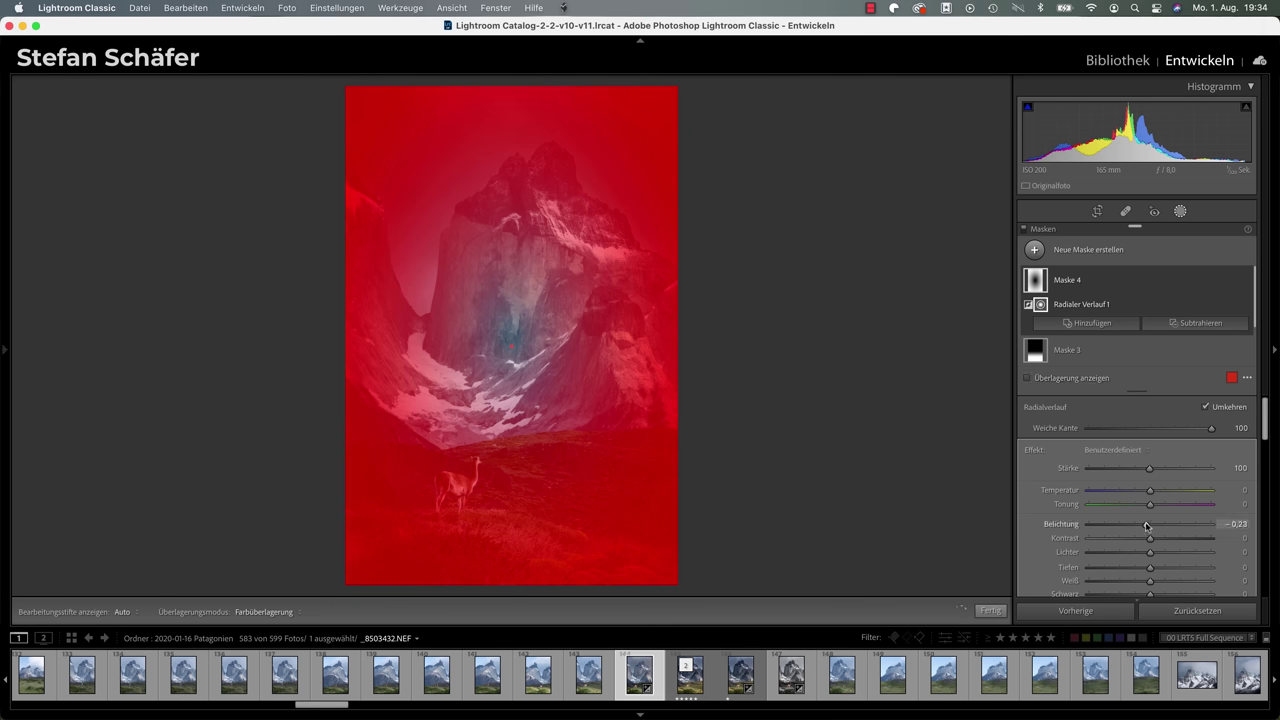
drag(1146, 526, 1142, 526)
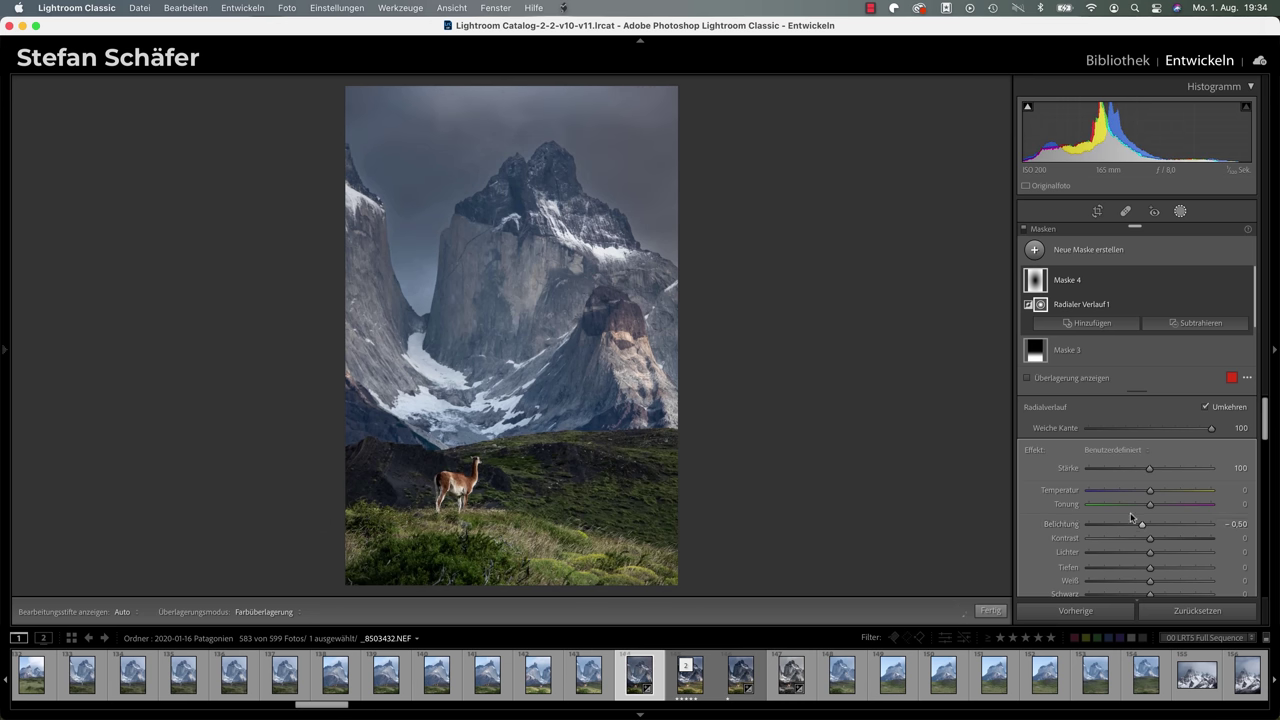
drag(1142, 526, 1144, 527)
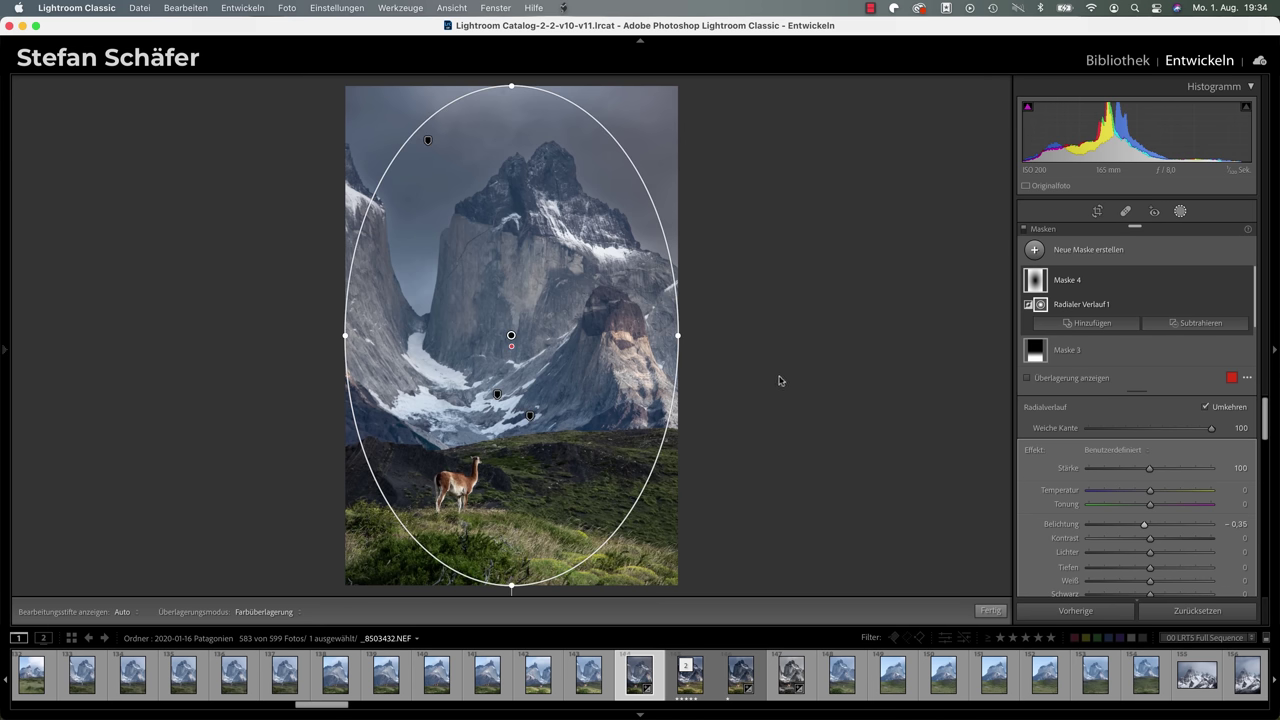
click(990, 610)
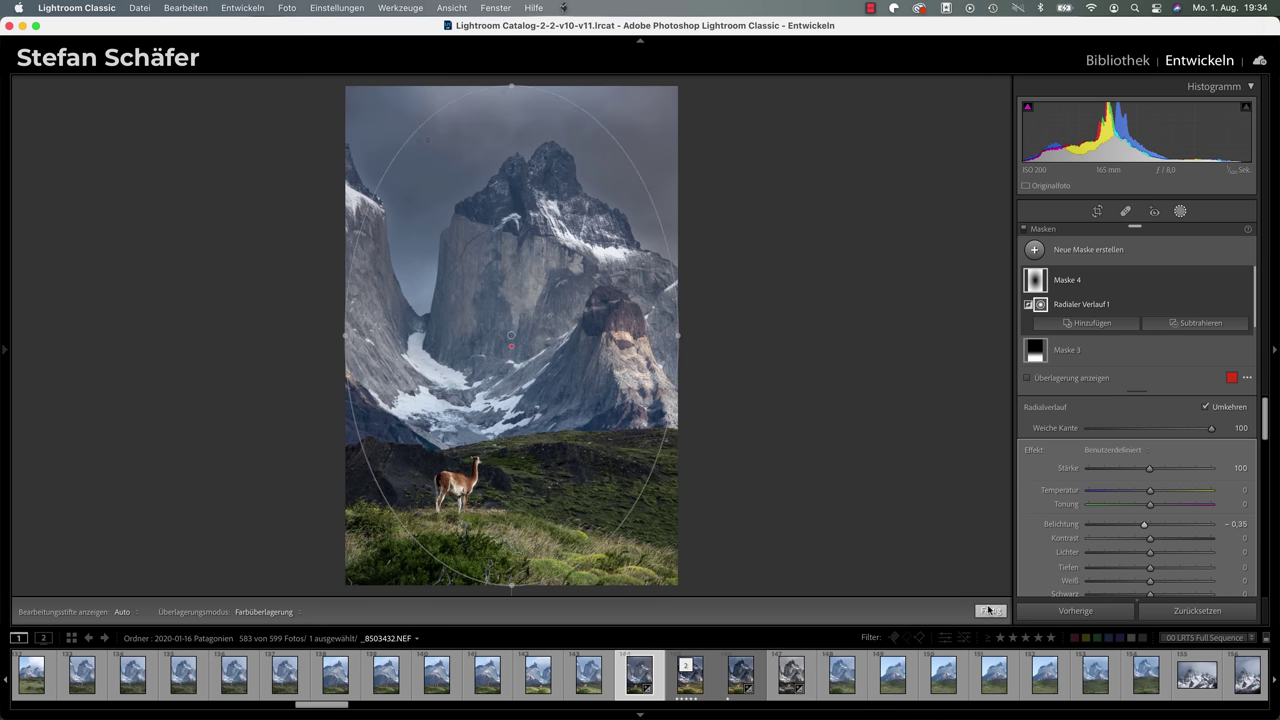
Step: At 100% zoom, heal the dust spots across the sky with Spot Removal in Repair mode
click(412, 152)
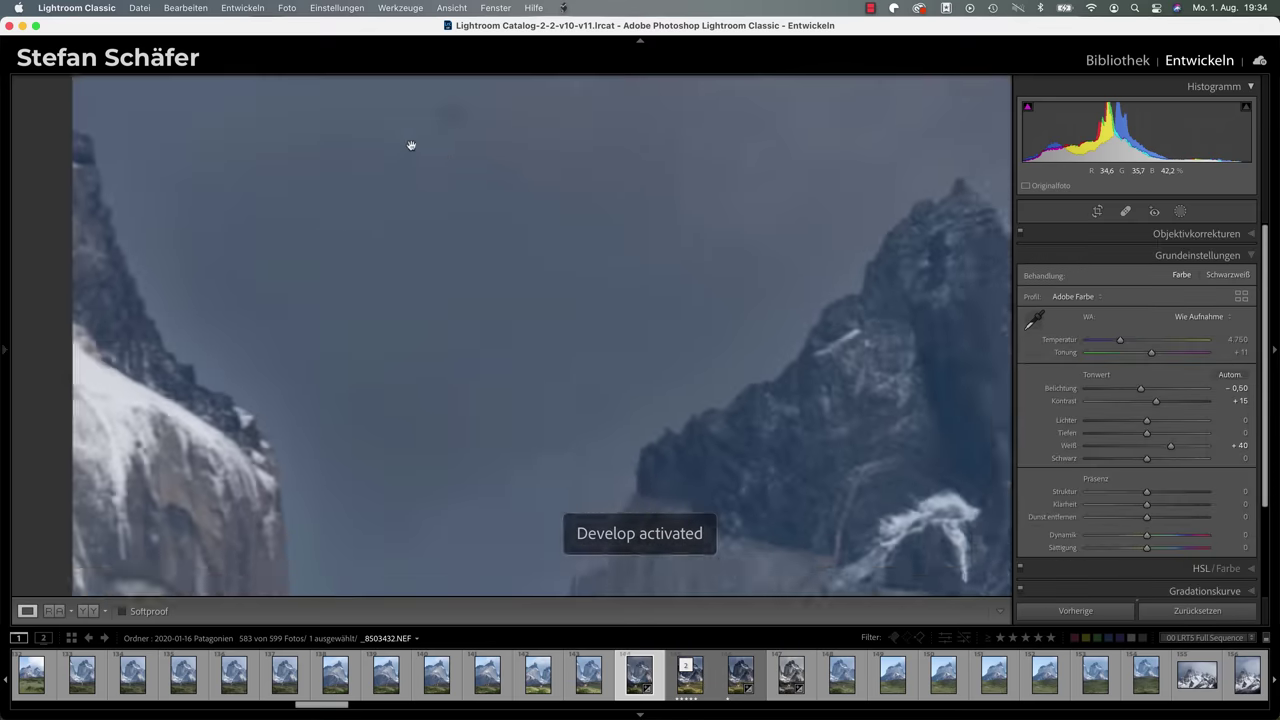
drag(512, 153, 514, 260)
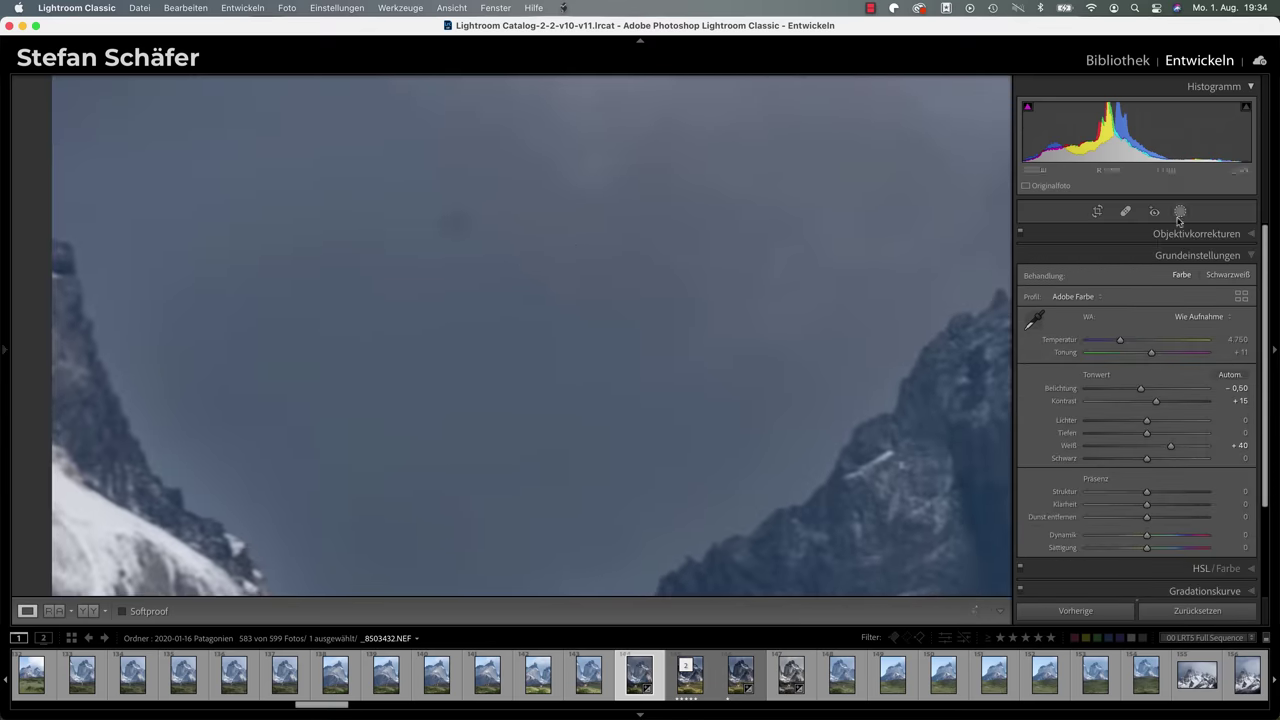
click(1126, 212)
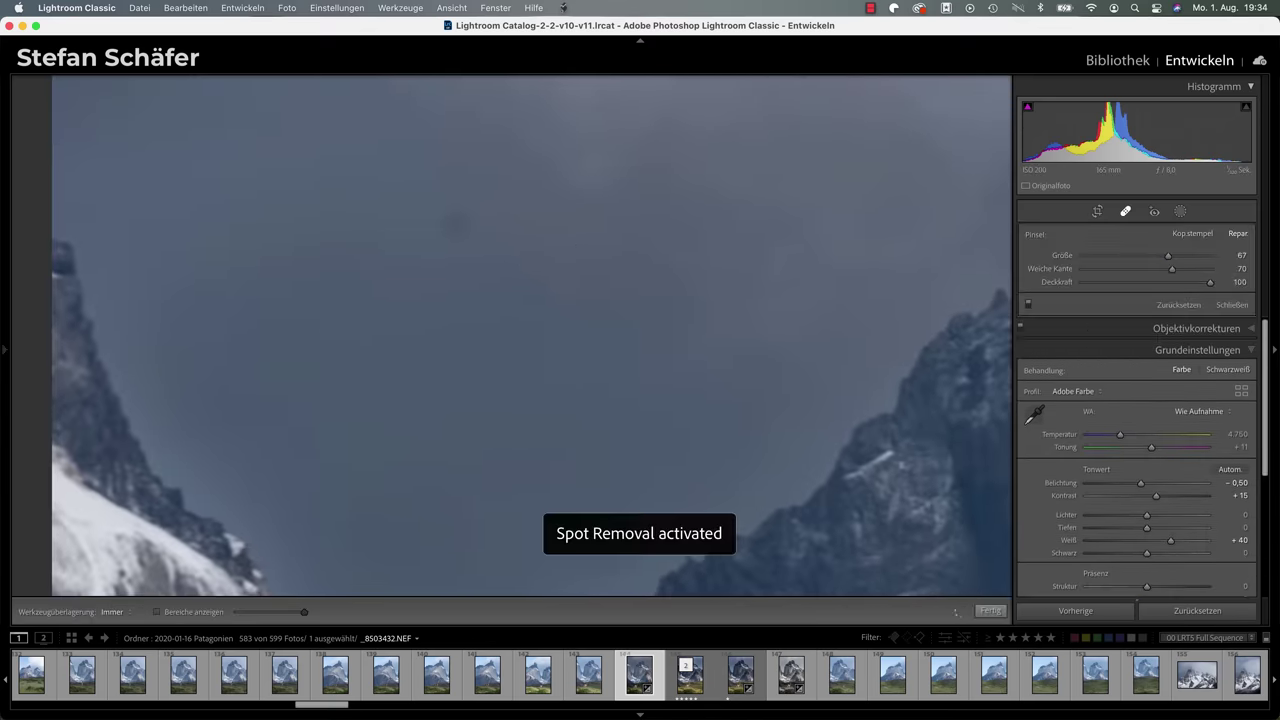
click(456, 219)
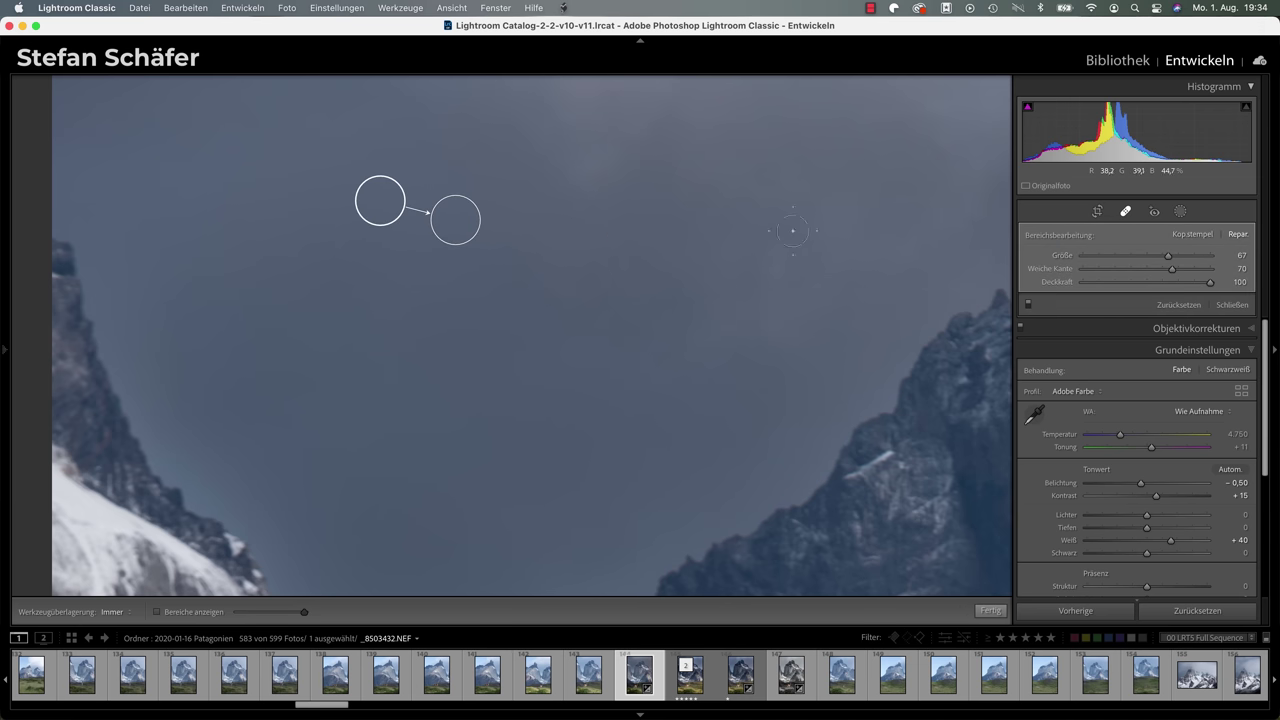
click(764, 171)
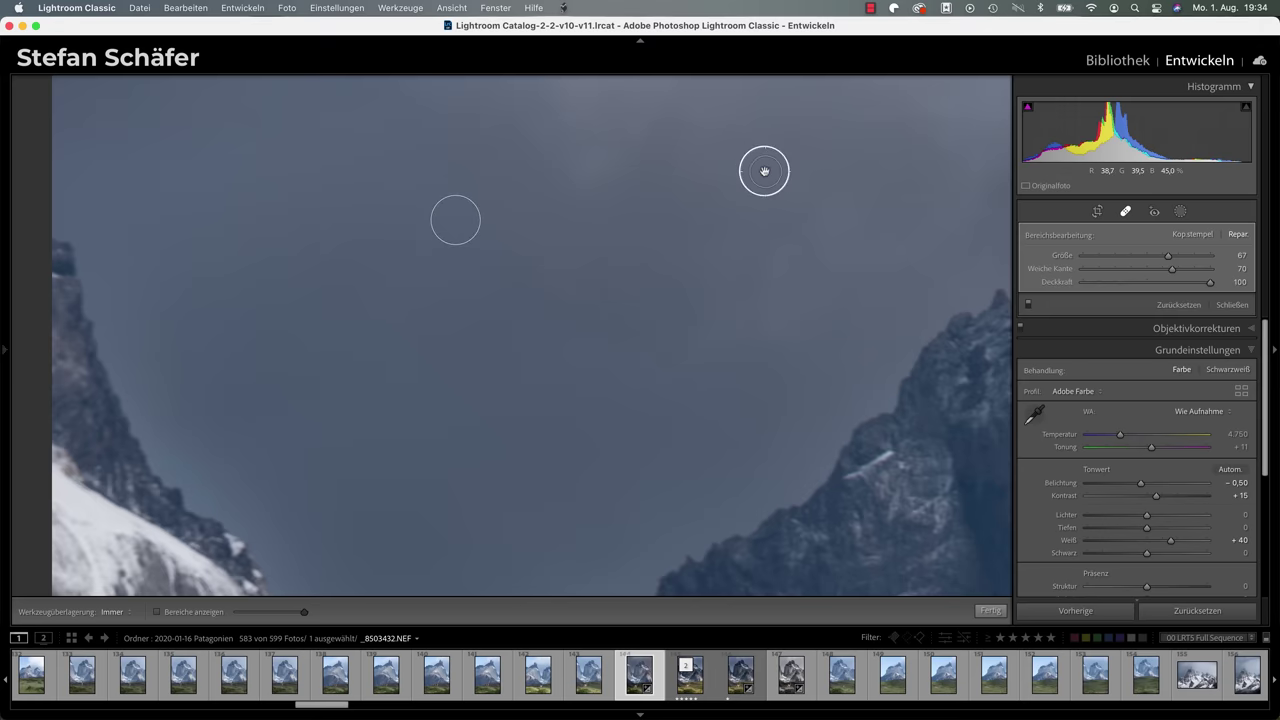
mouse_move(753, 256)
mouse_down()
mouse_move(709, 506)
mouse_move(578, 462)
mouse_up()
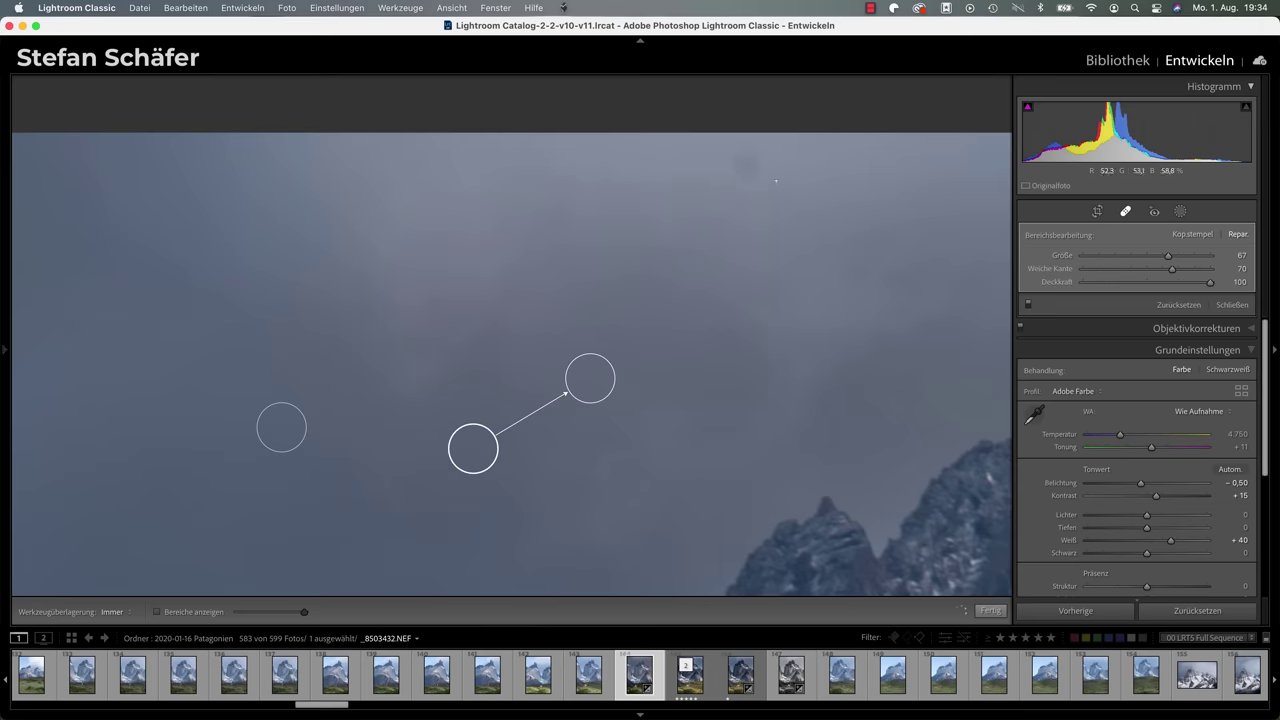
click(743, 158)
drag(903, 360, 386, 316)
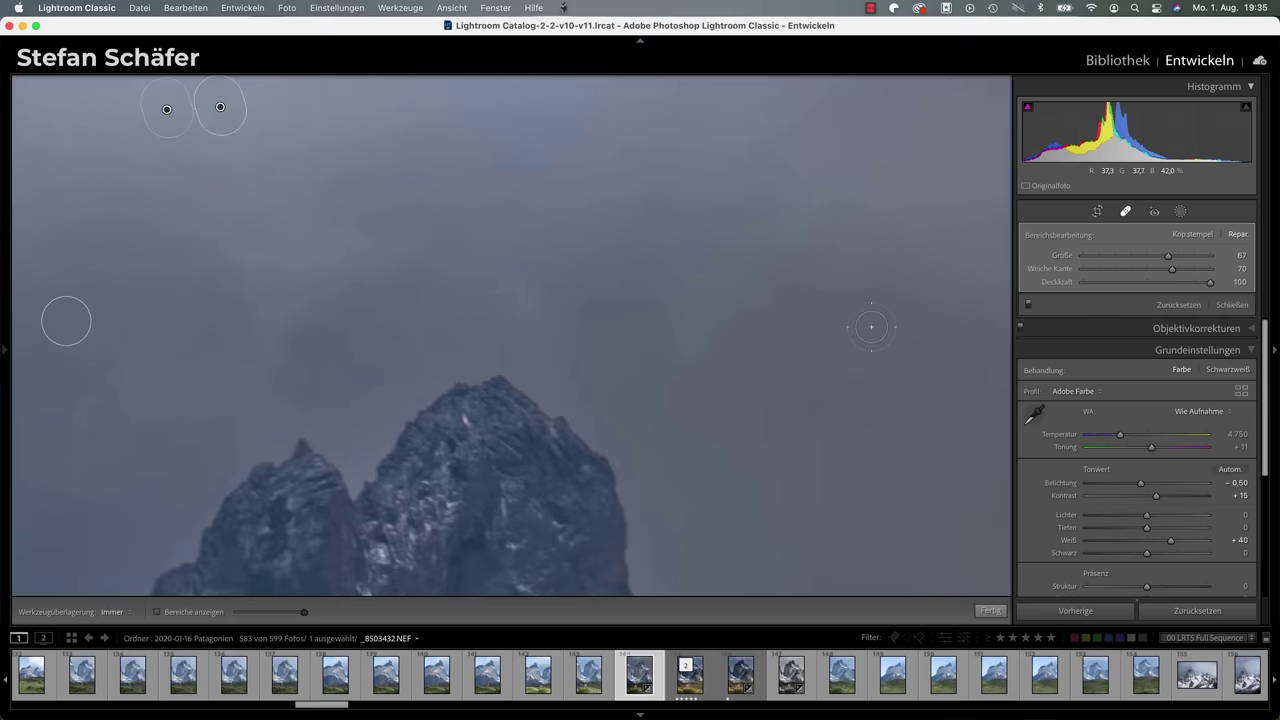
drag(880, 317, 559, 281)
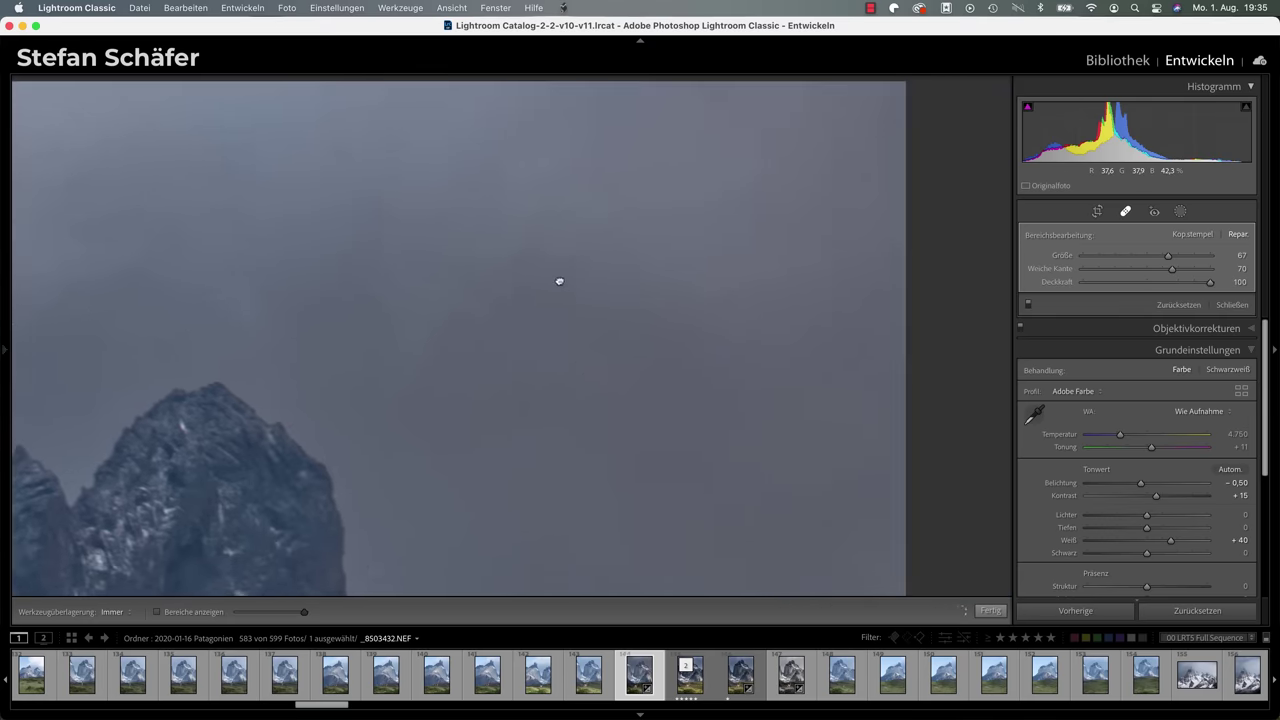
drag(594, 483, 563, 246)
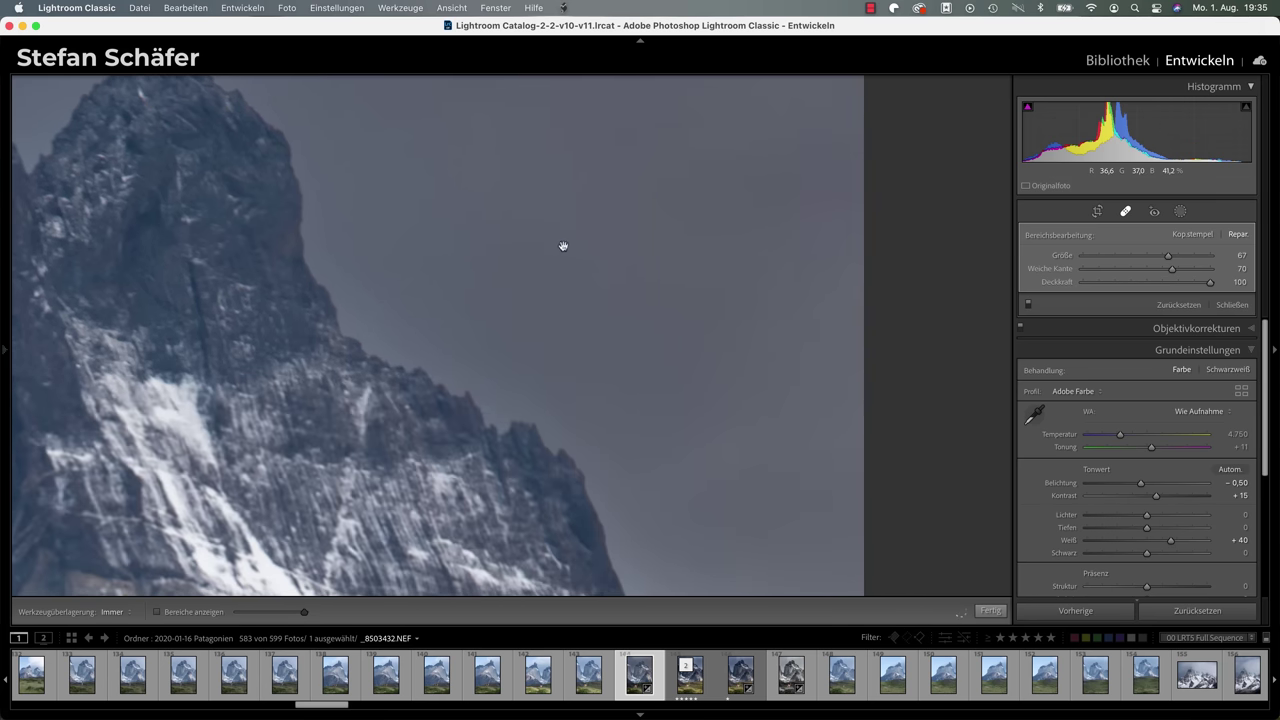
click(990, 610)
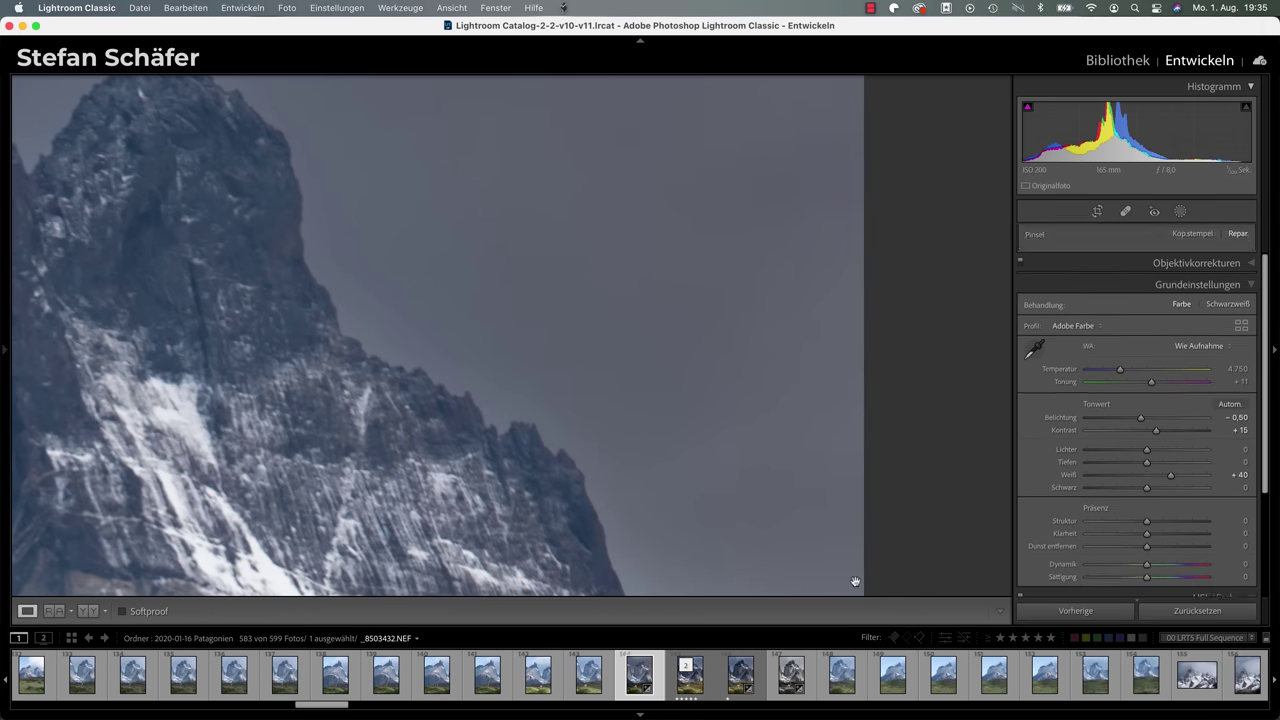
Step: Fit the photo in view, set Klarheit to +5 and compare against the original
click(455, 438)
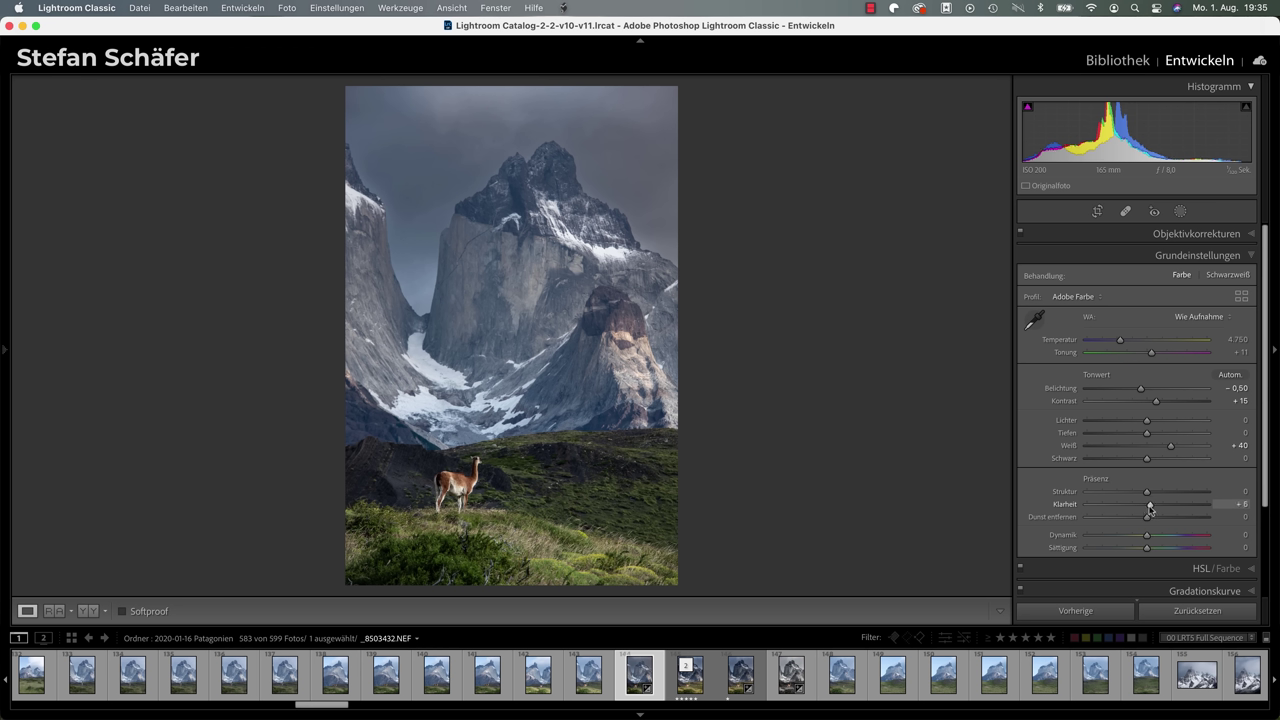
drag(1150, 508, 1149, 508)
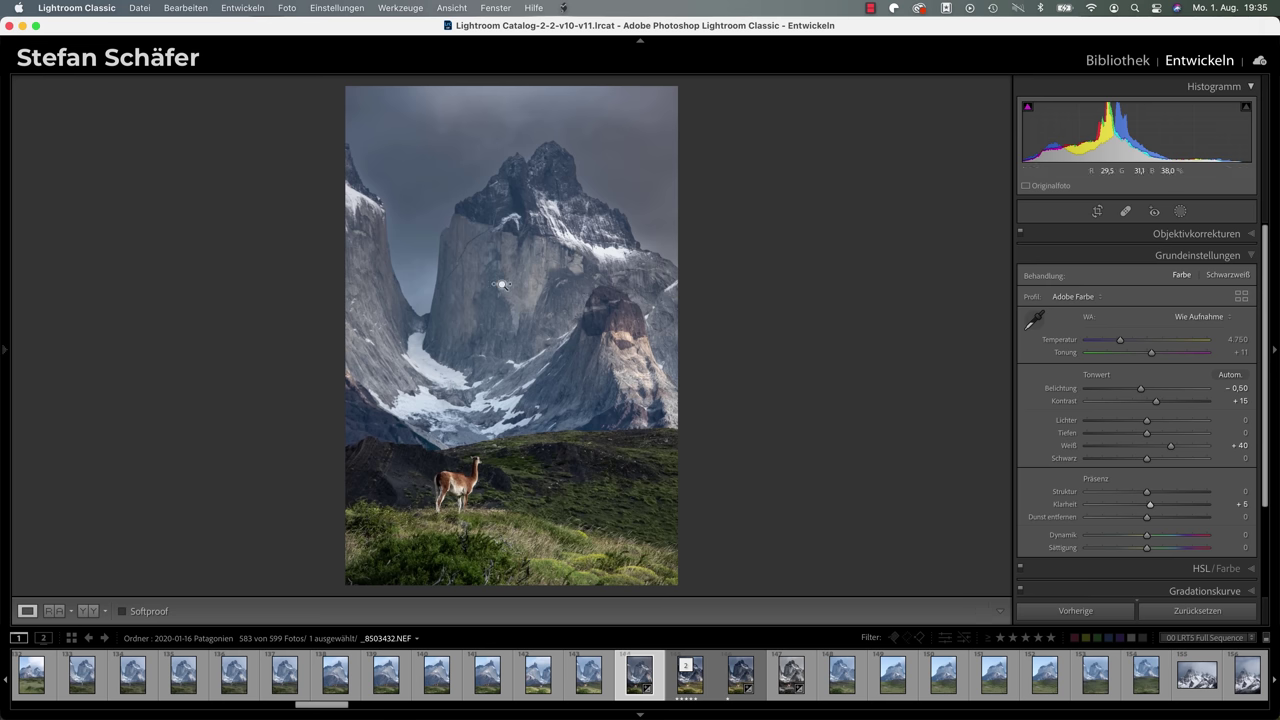
key(backslash)
key(backslash)
key(backslash)
key(backslash)
key(backslash)
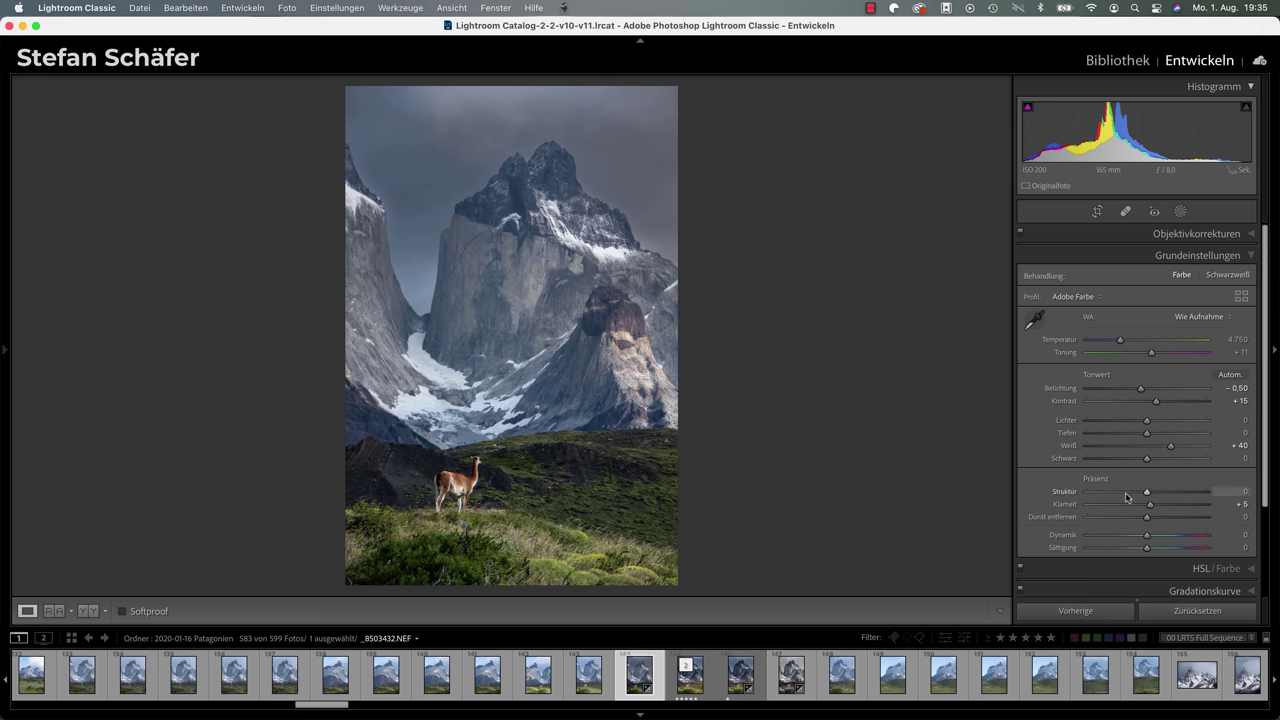
scroll(1106, 530, down, 1)
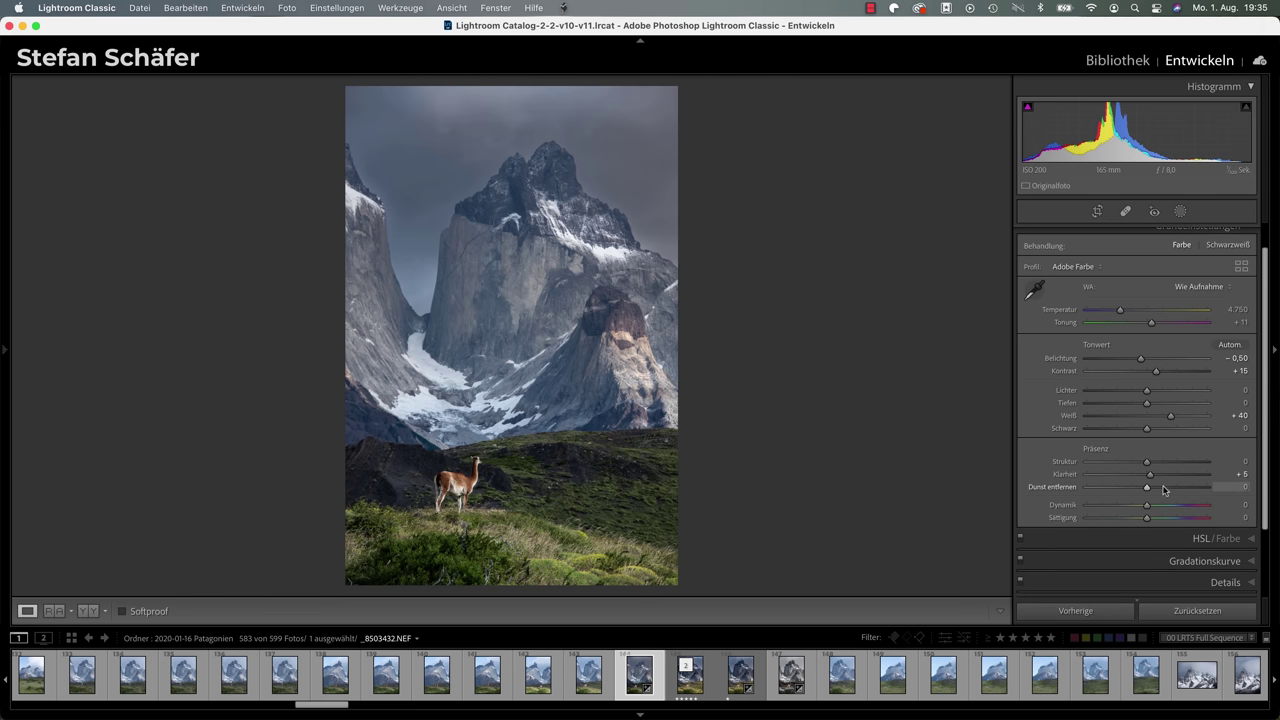
scroll(1200, 540, down, 3)
scroll(1208, 572, down, 1)
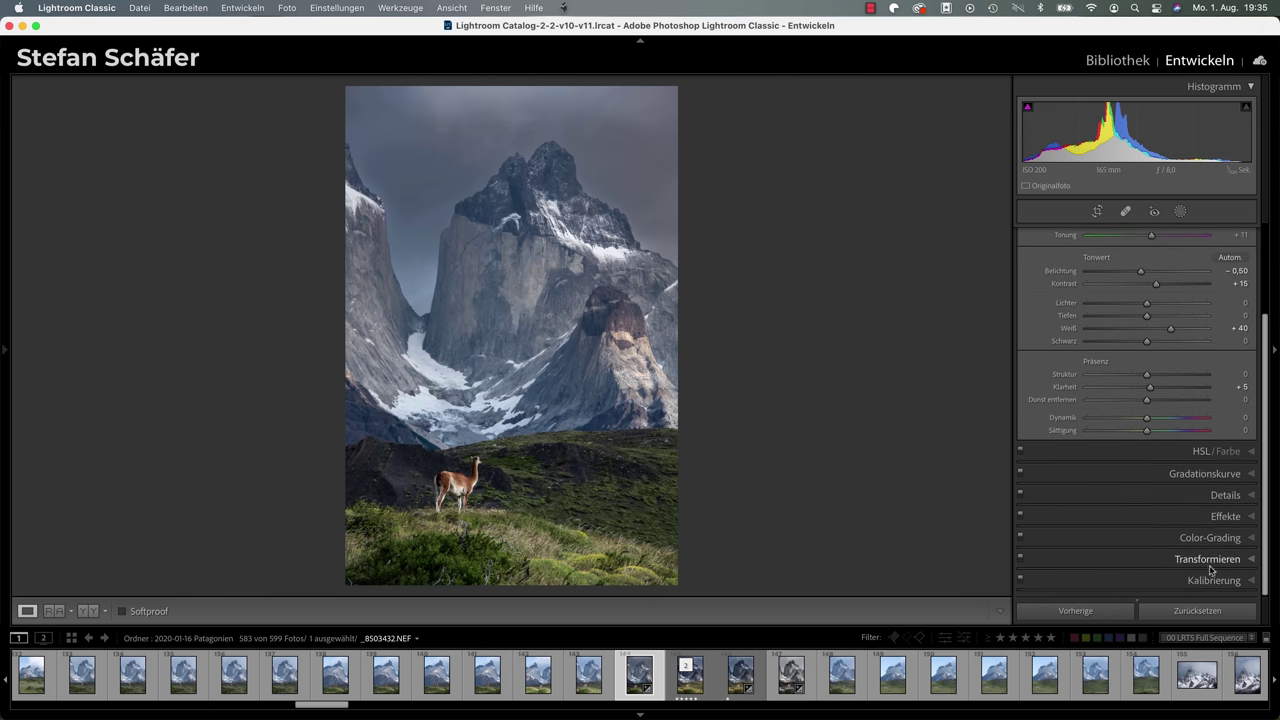
scroll(1190, 340, up, 5)
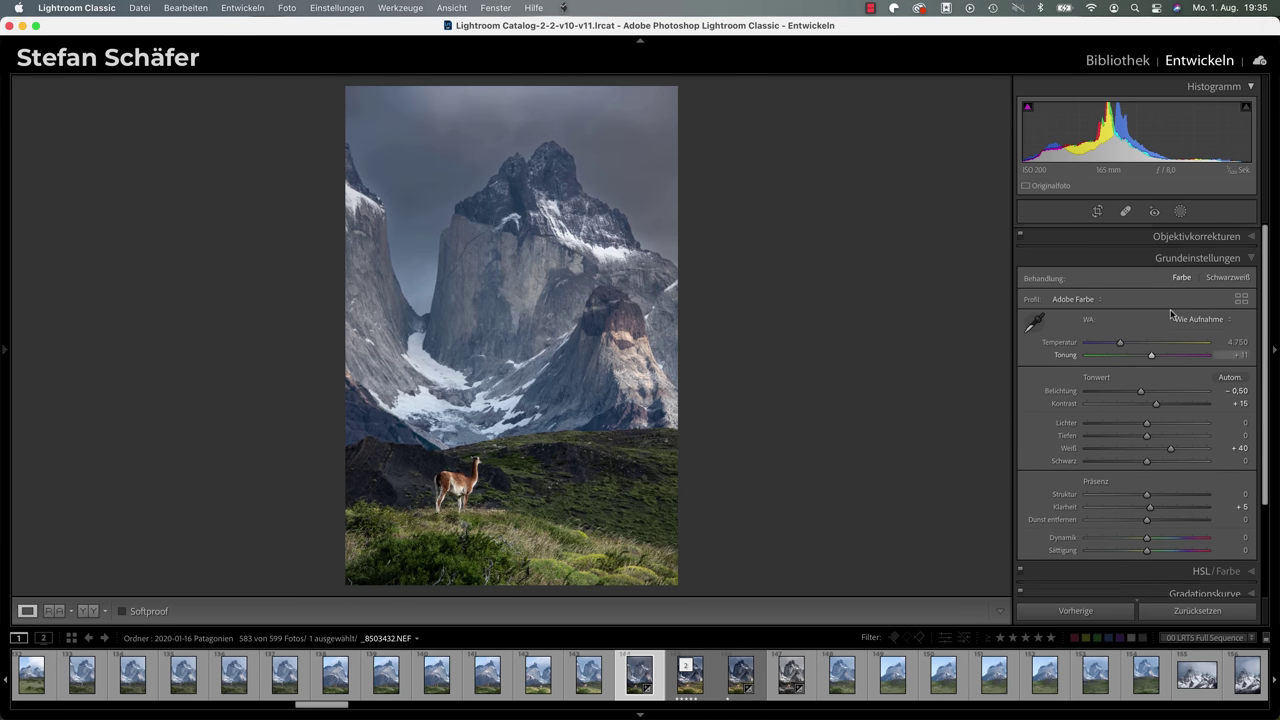
Step: Turn on chromatic aberration removal and the Nikon AF-S NIKKOR 70-200mm f/2.8G profile correction
click(1166, 236)
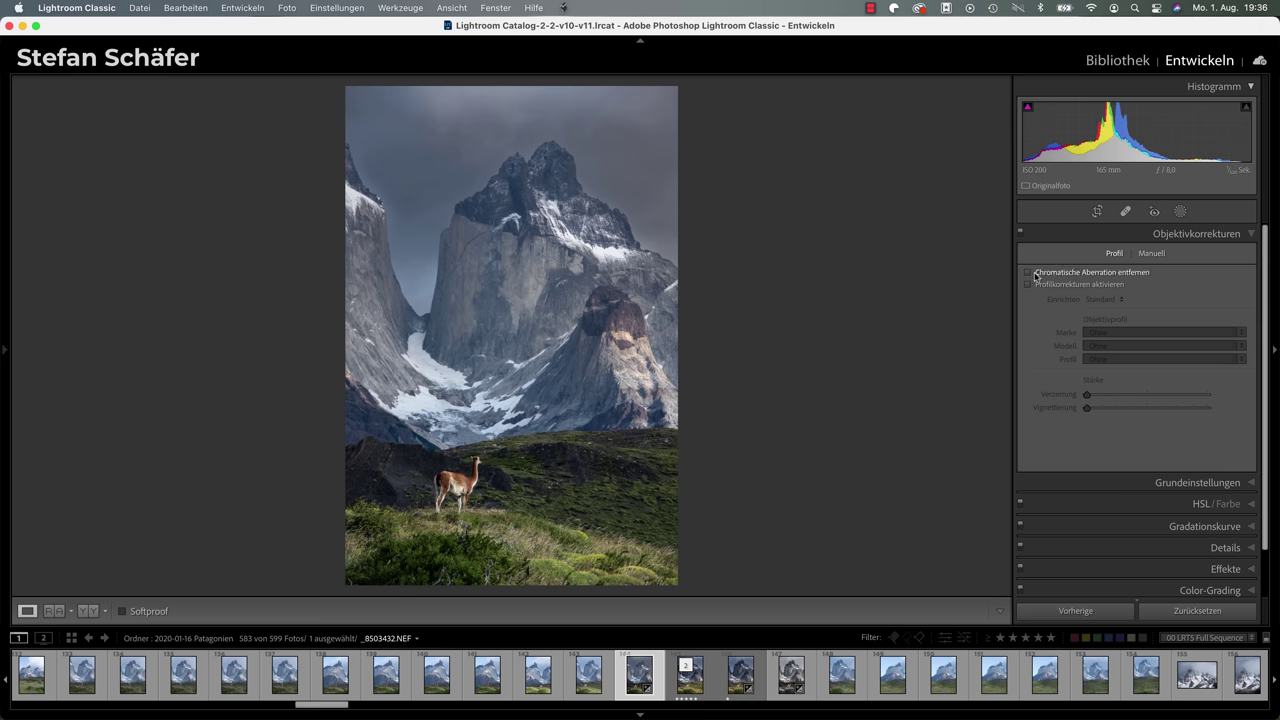
click(506, 178)
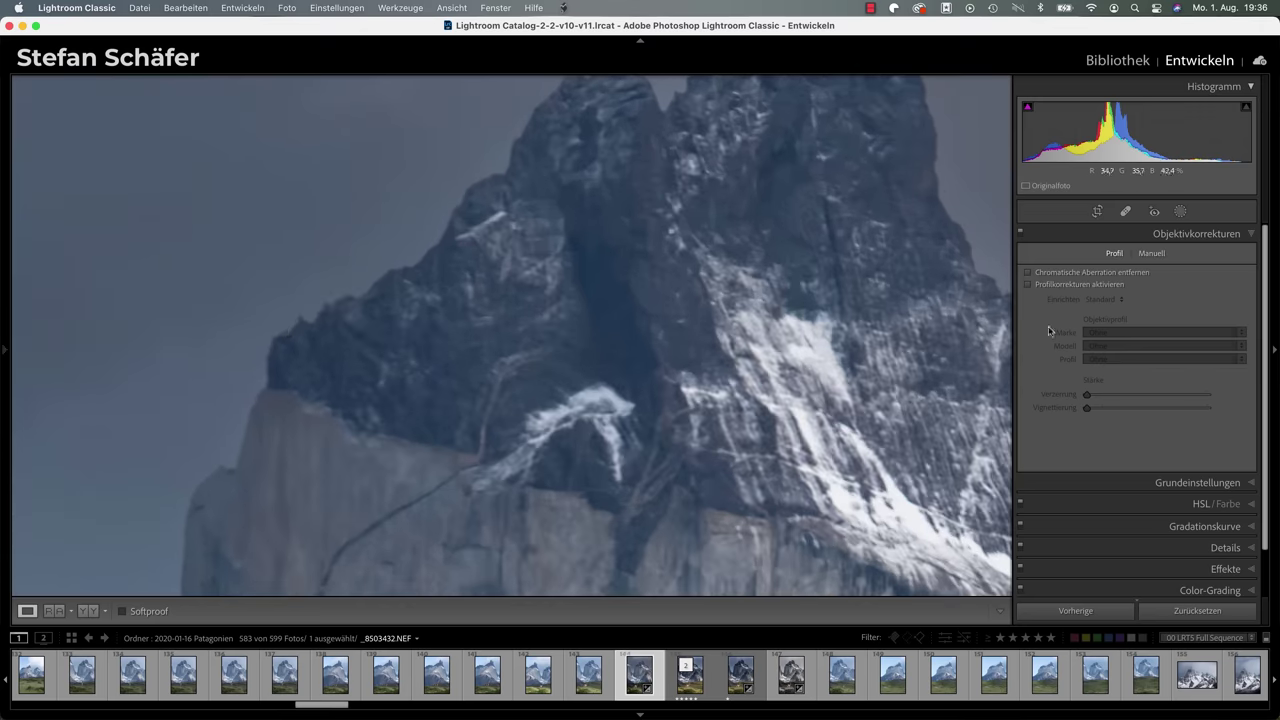
click(1027, 273)
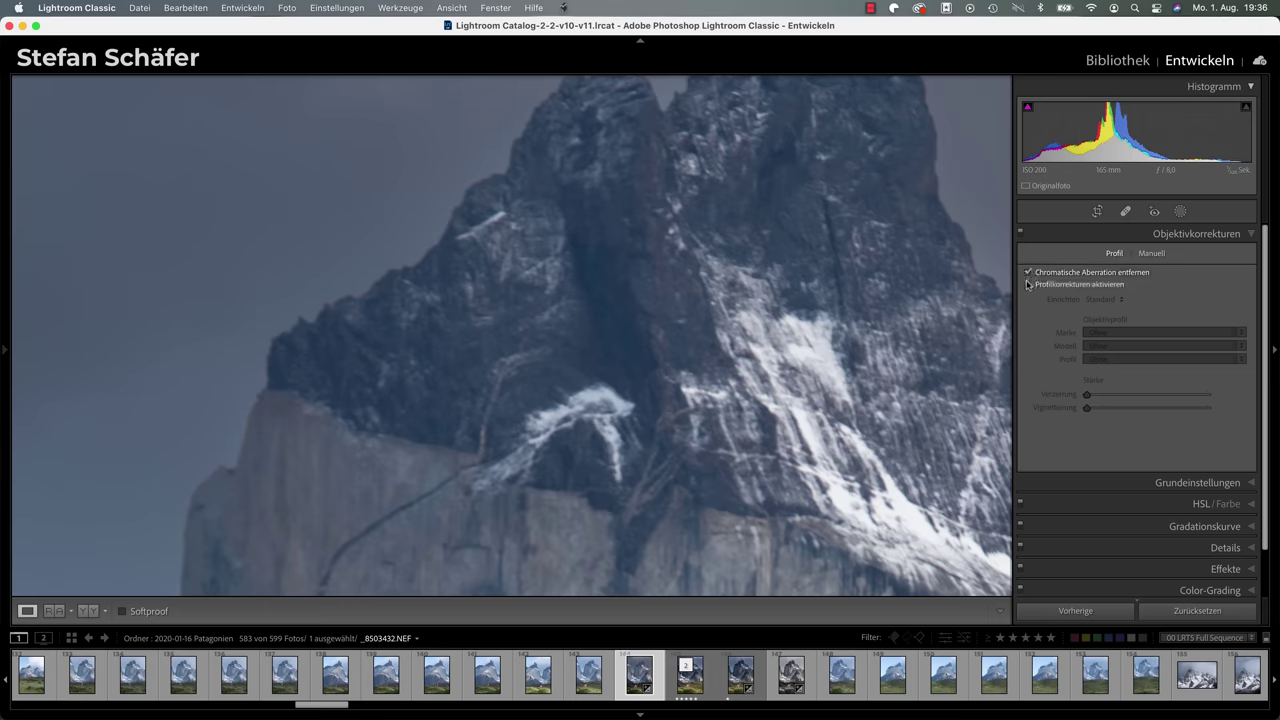
click(1027, 285)
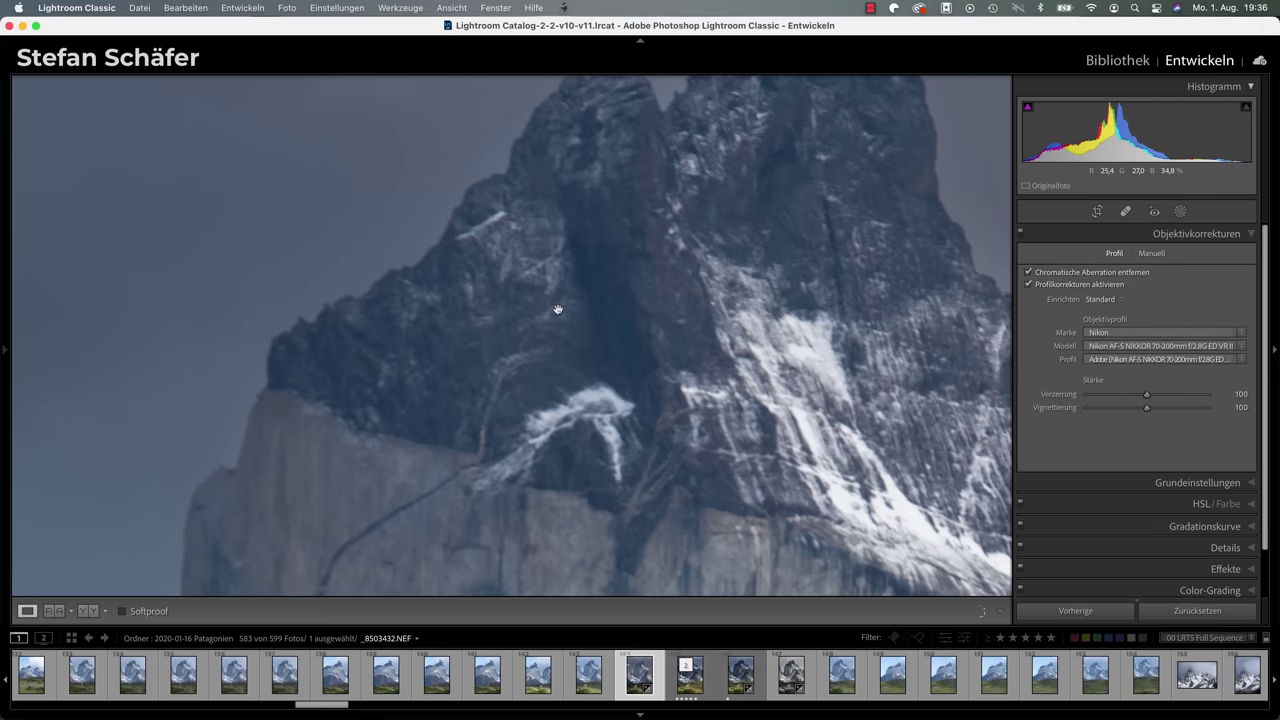
click(558, 309)
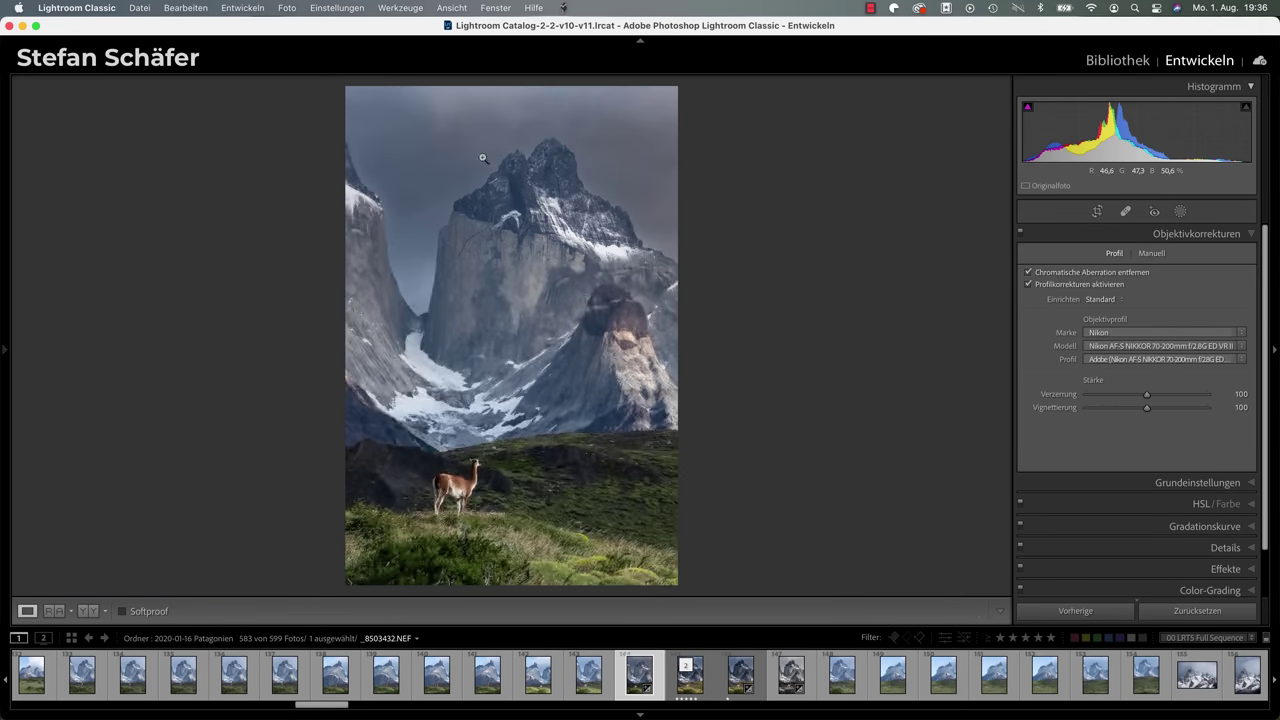
Step: Create a fifth mask that automatically selects the sky
click(1180, 212)
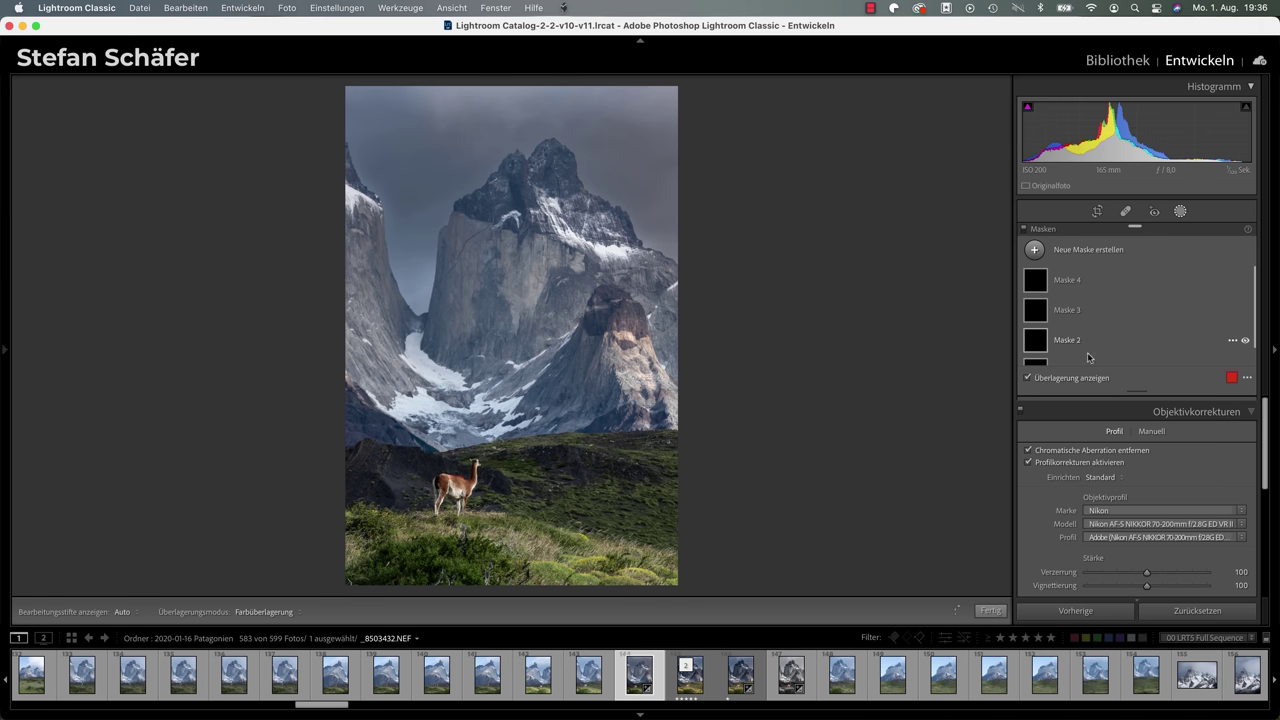
click(1071, 253)
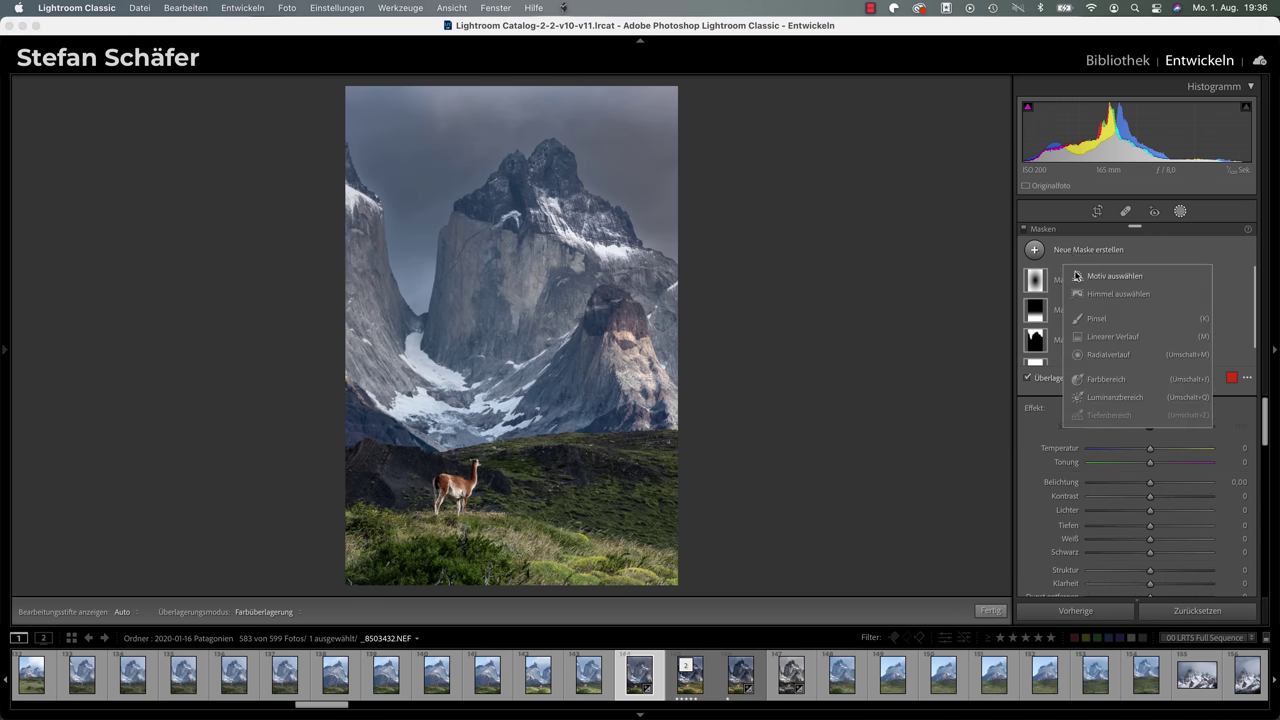
click(1120, 294)
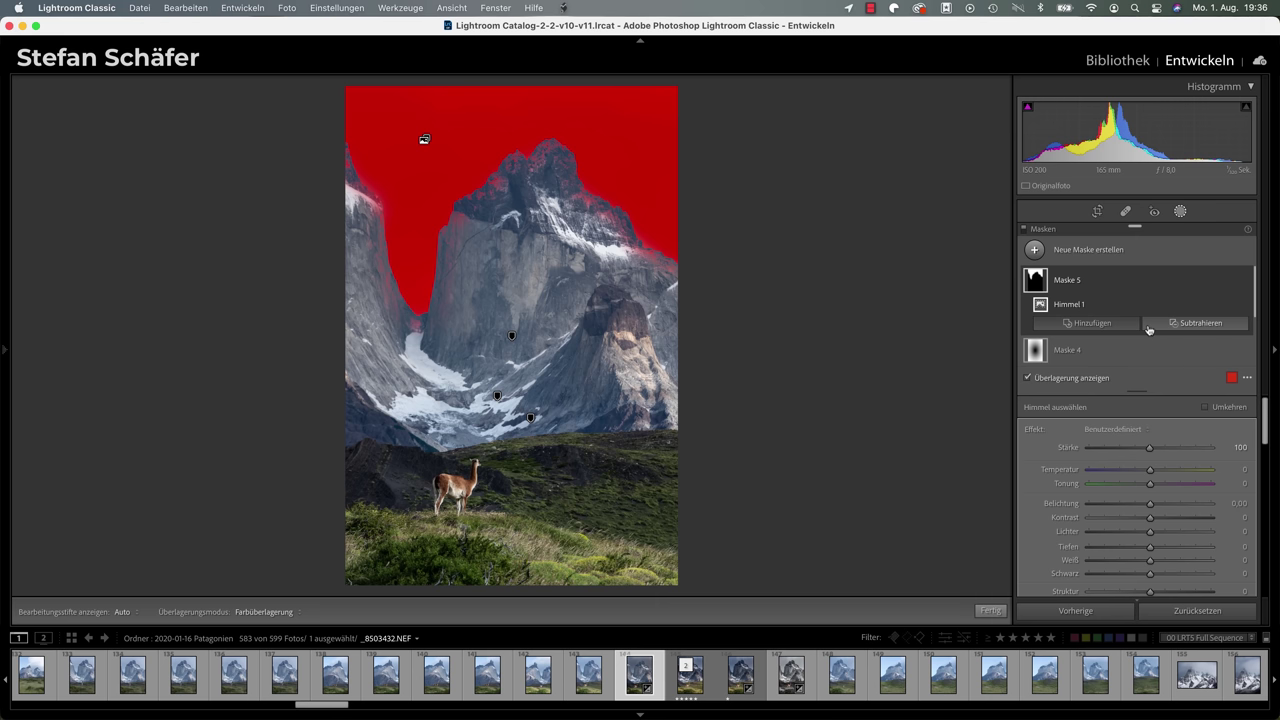
Step: Intersect the sky mask with a linear gradient using the Alt-key option
key(alt)
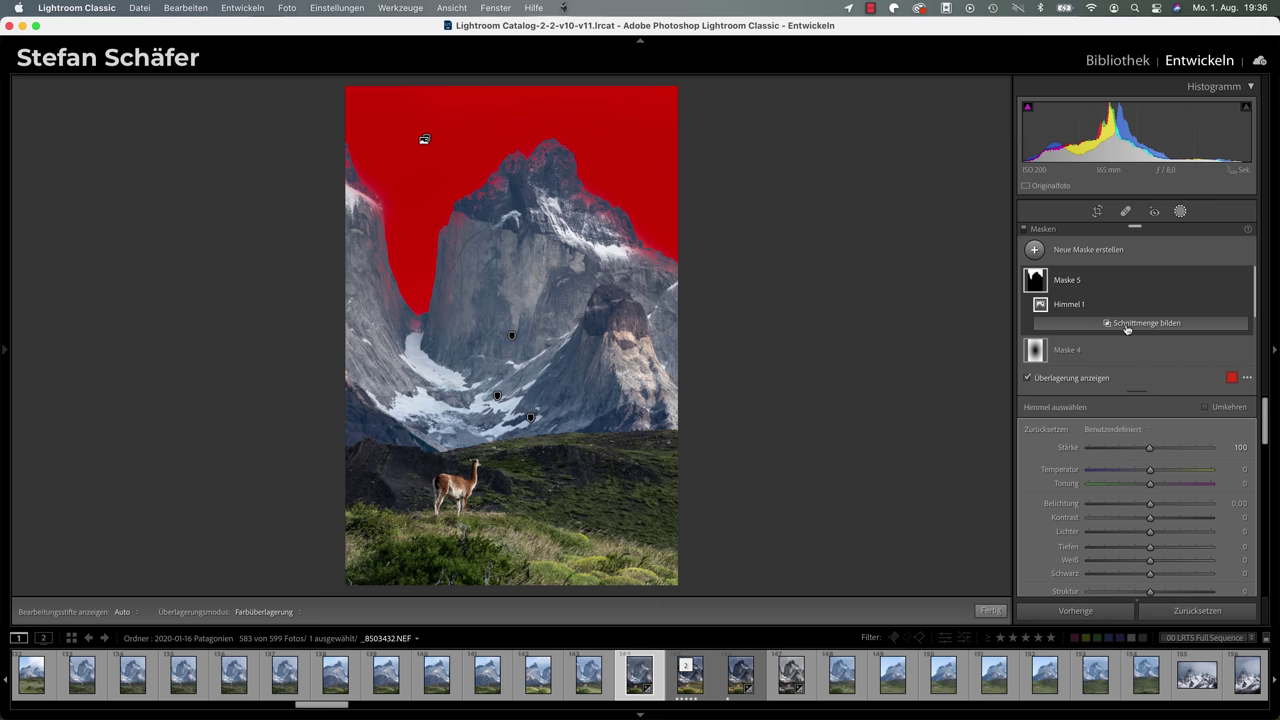
key(alt)
click(1137, 327)
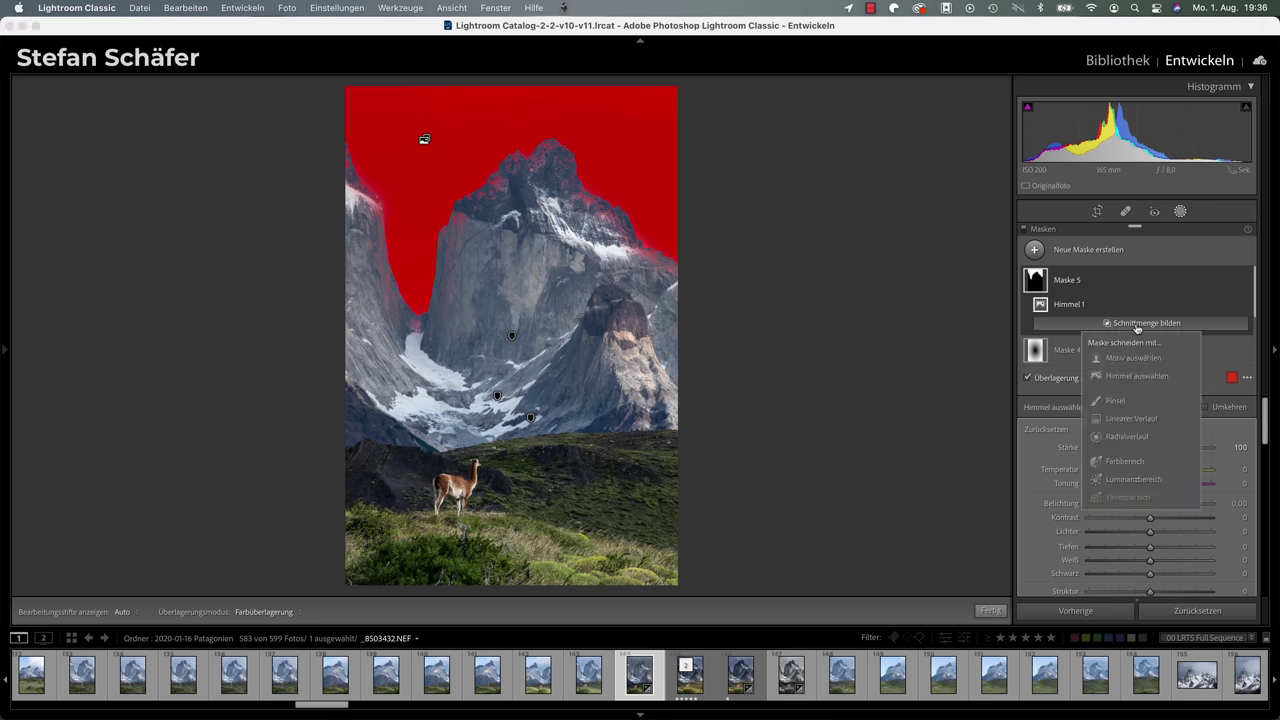
click(1128, 425)
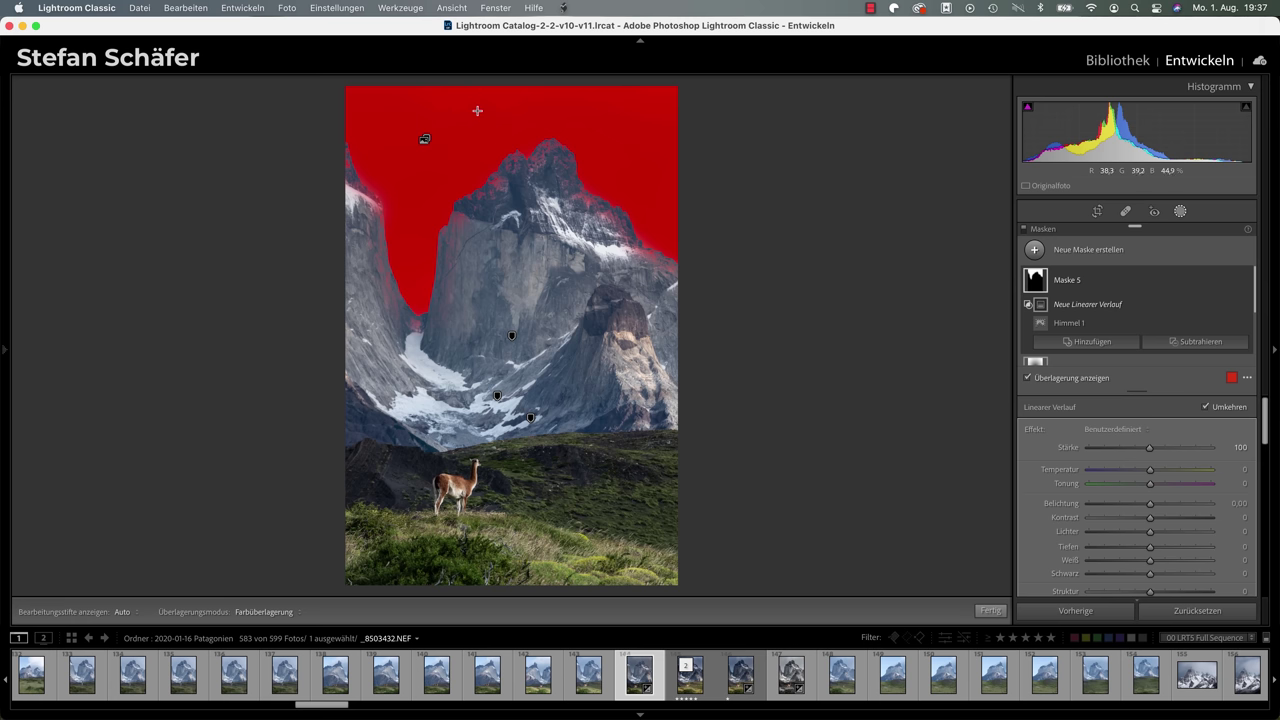
Step: Draw the intersecting gradient over the upper sky with Belichtung −0.12 and Klarheit 26, then adjust its lines
drag(470, 104, 468, 291)
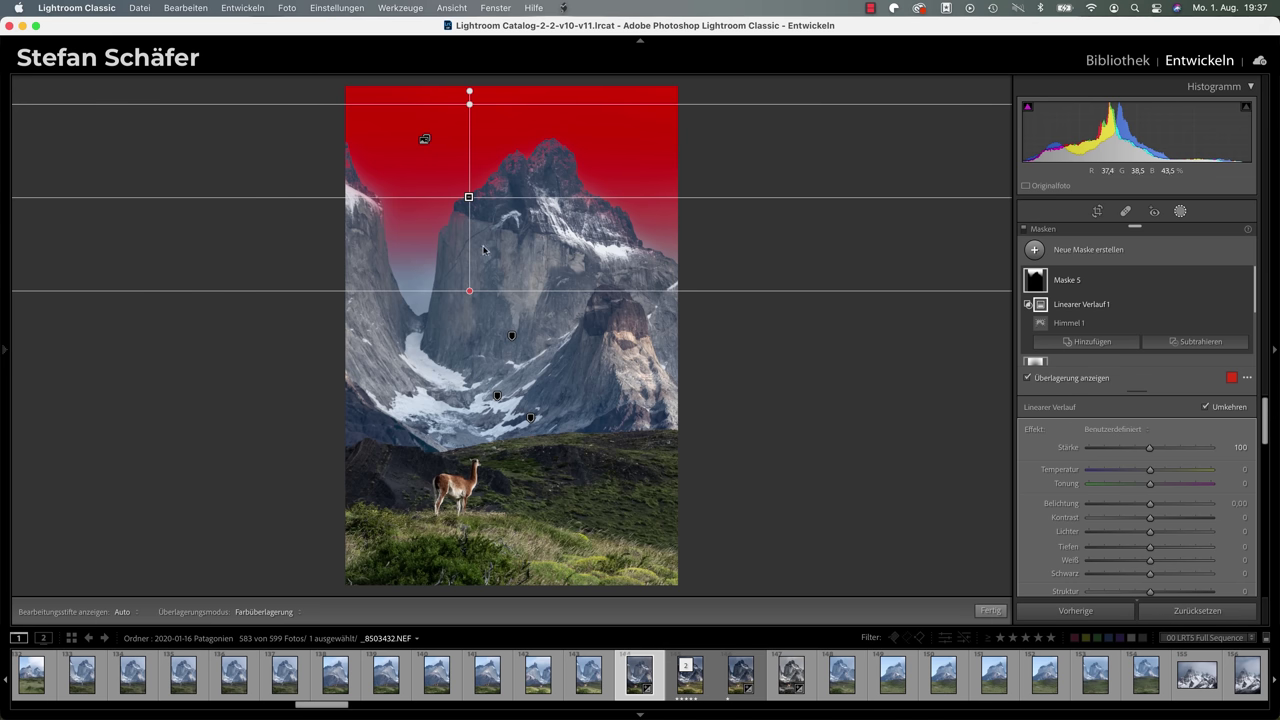
drag(1150, 507, 1146, 507)
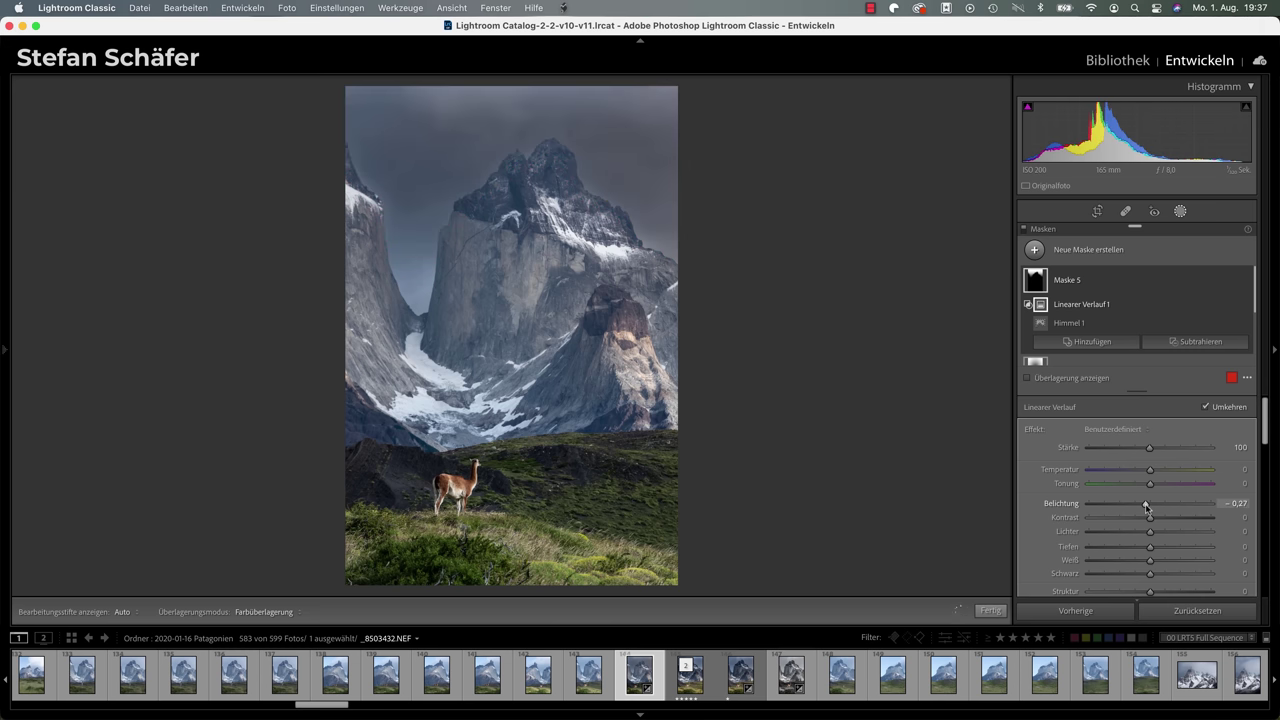
drag(1147, 507, 1148, 507)
scroll(1154, 550, down, 2)
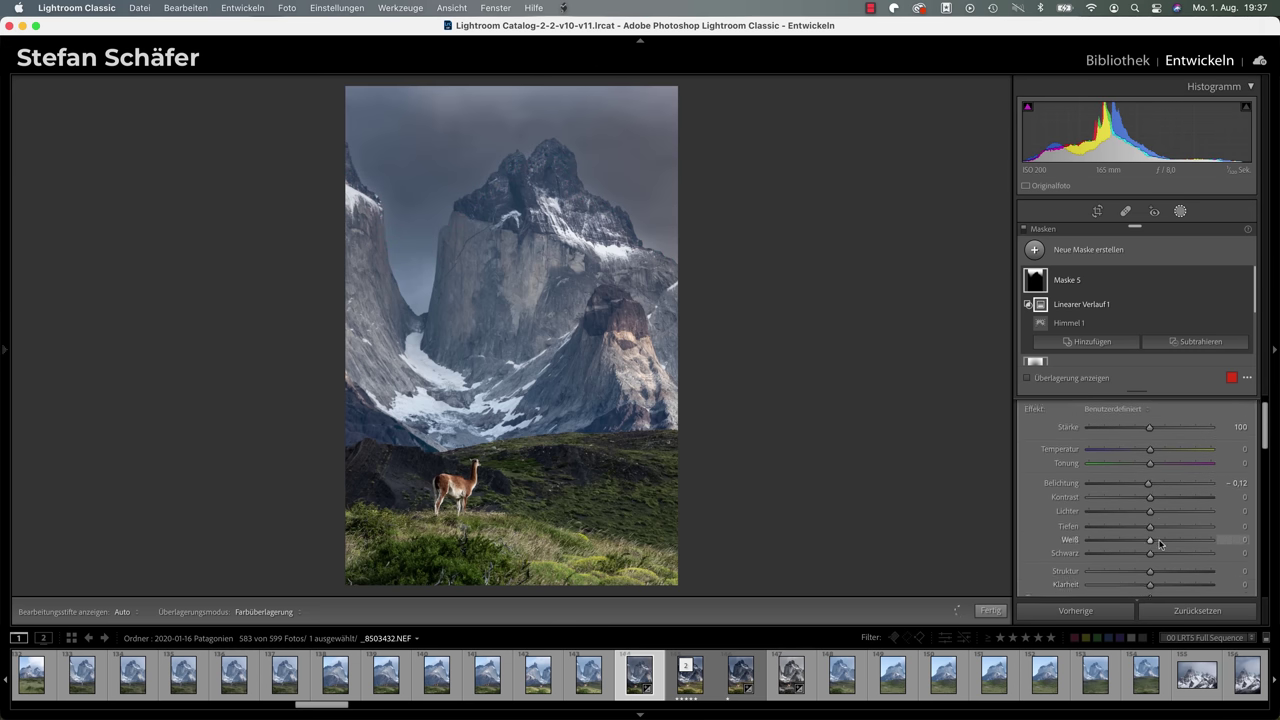
drag(1151, 557, 1167, 553)
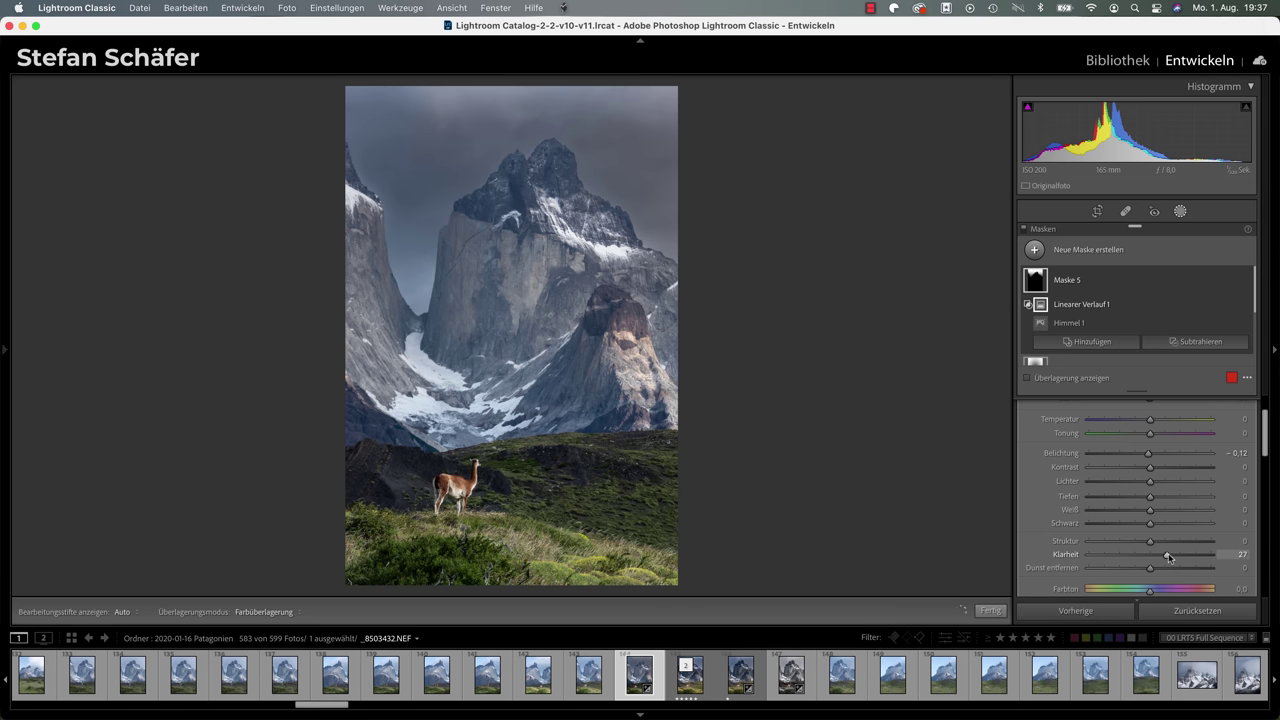
drag(1168, 553, 1166, 553)
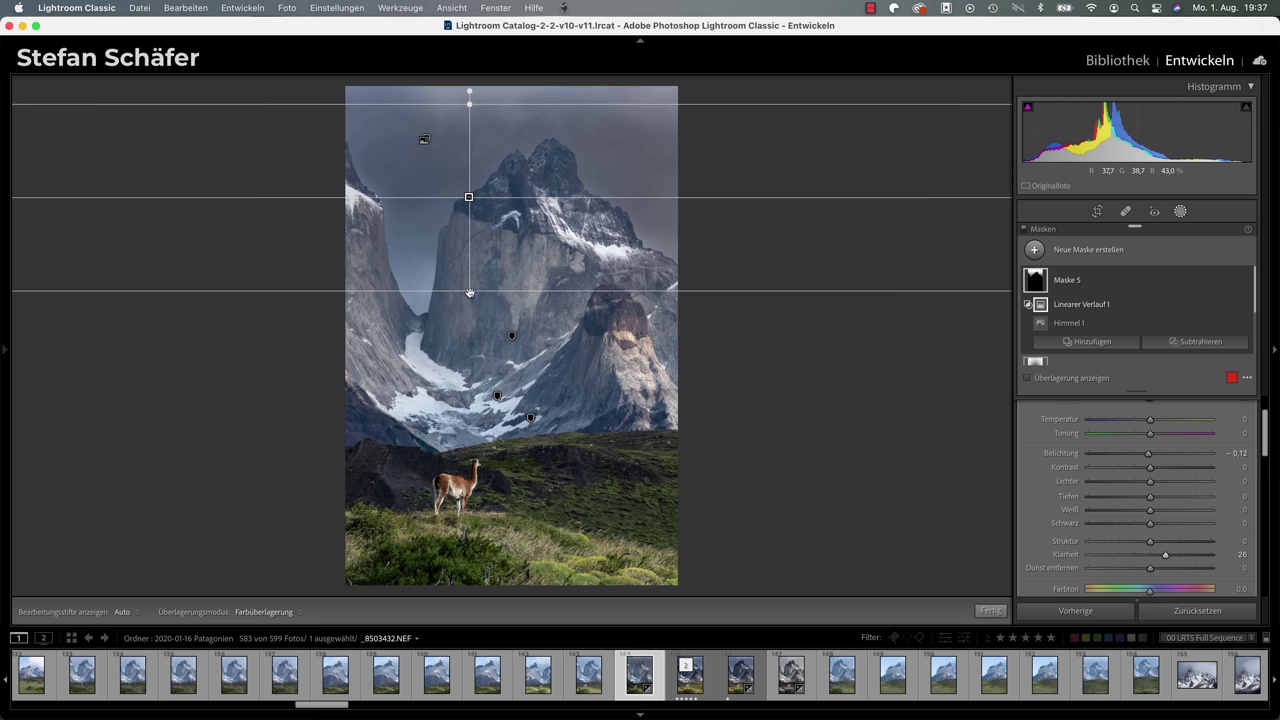
drag(469, 292, 469, 243)
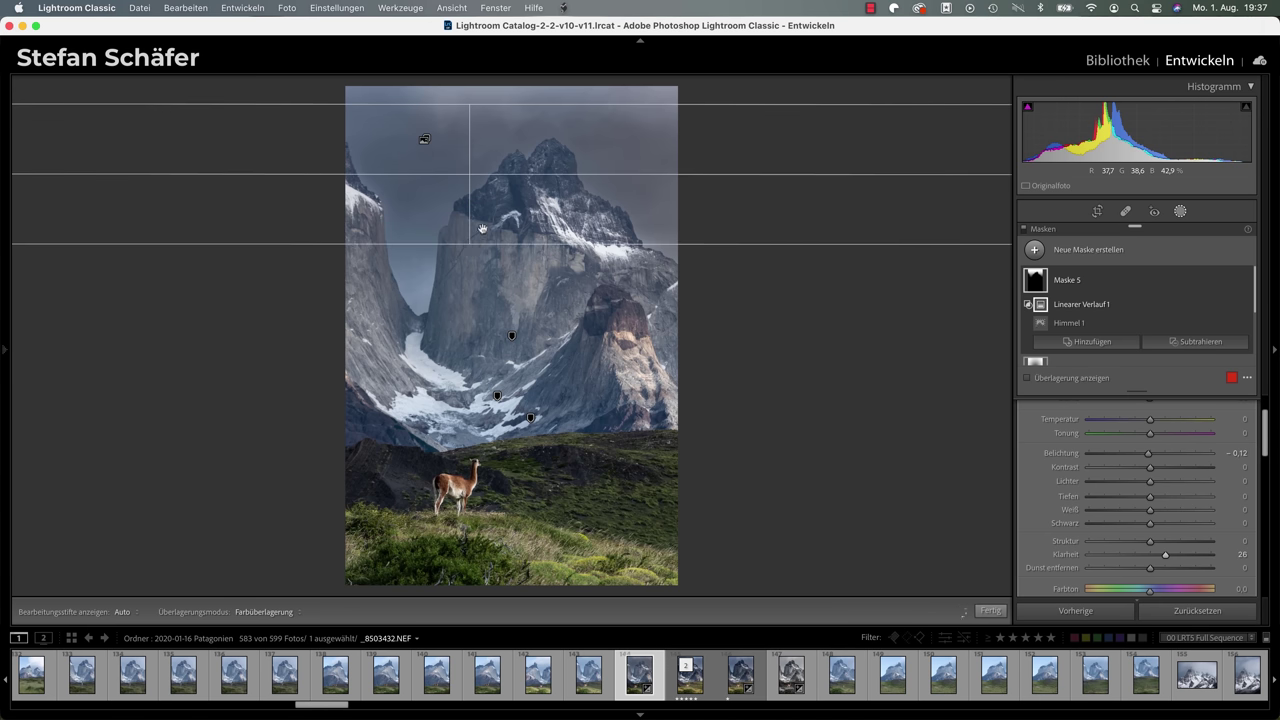
drag(472, 106, 469, 81)
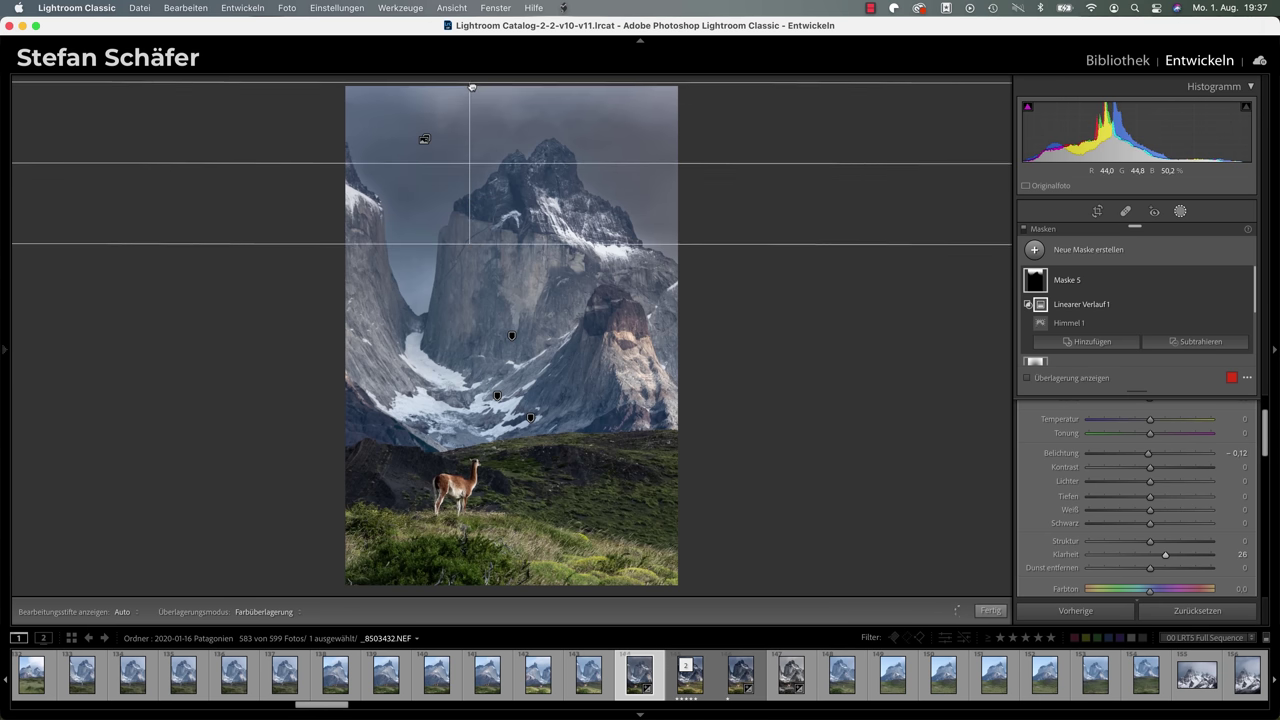
click(995, 611)
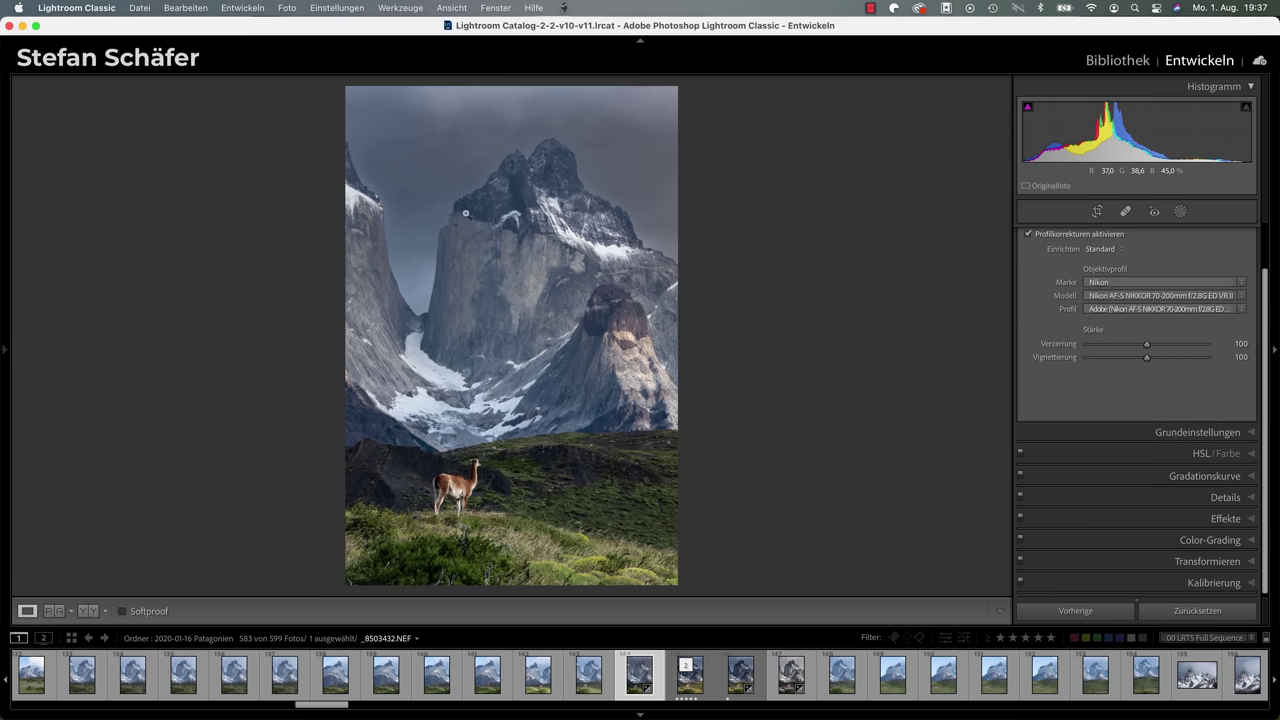
Step: Compare before/after, then set HSL saturation Green −9, Blue −10; luminance Yellow −32, Green −25, Blue −19
key(backslash)
key(backslash)
key(backslash)
key(backslash)
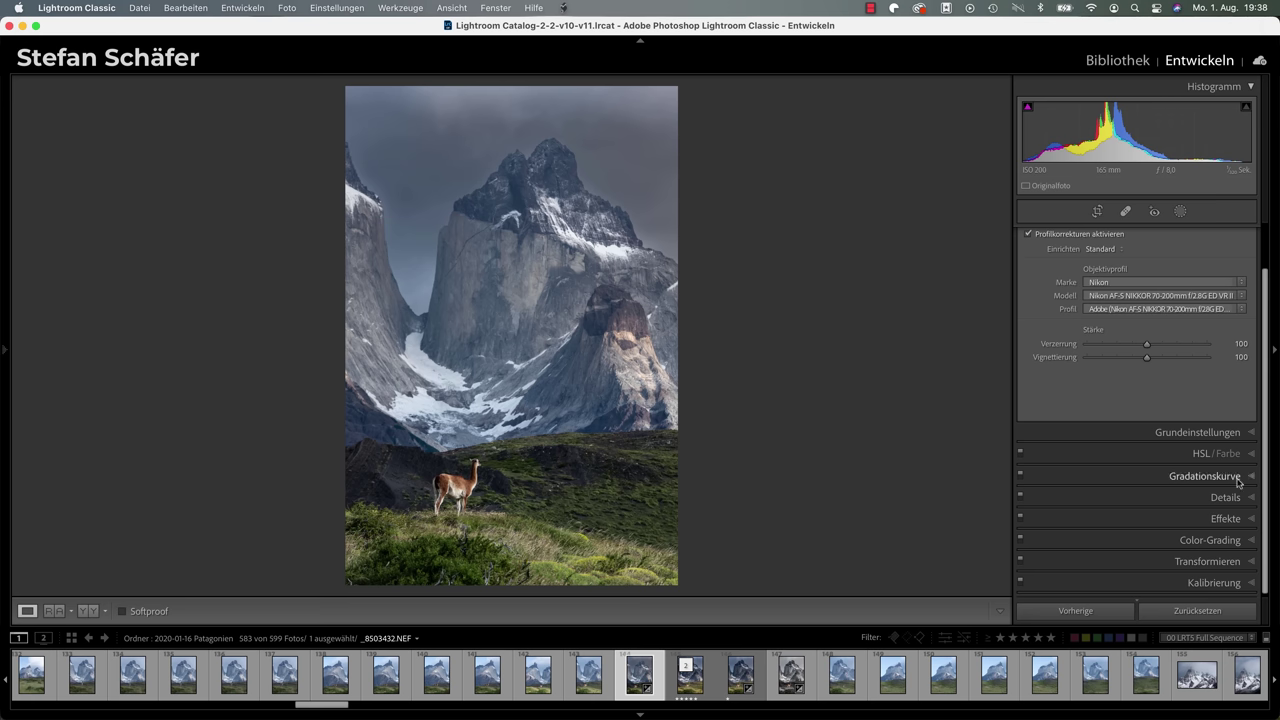
click(1201, 455)
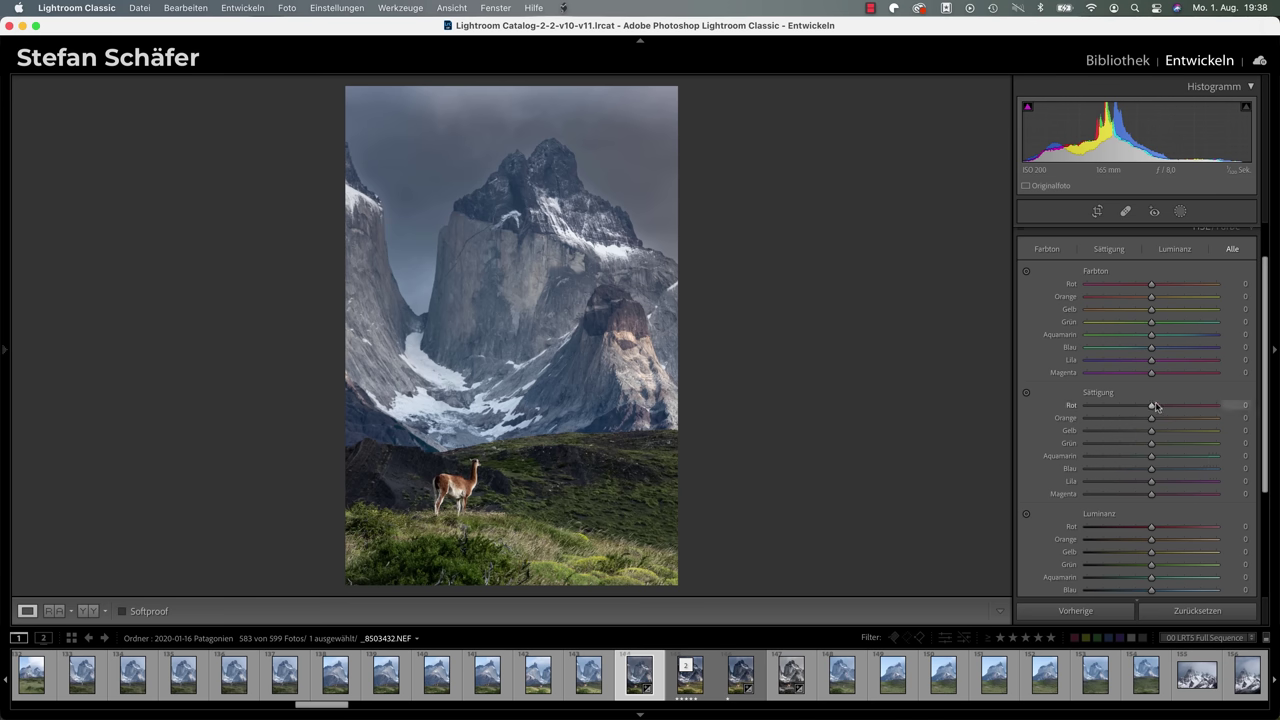
drag(1149, 446, 1144, 447)
drag(1151, 565, 1136, 567)
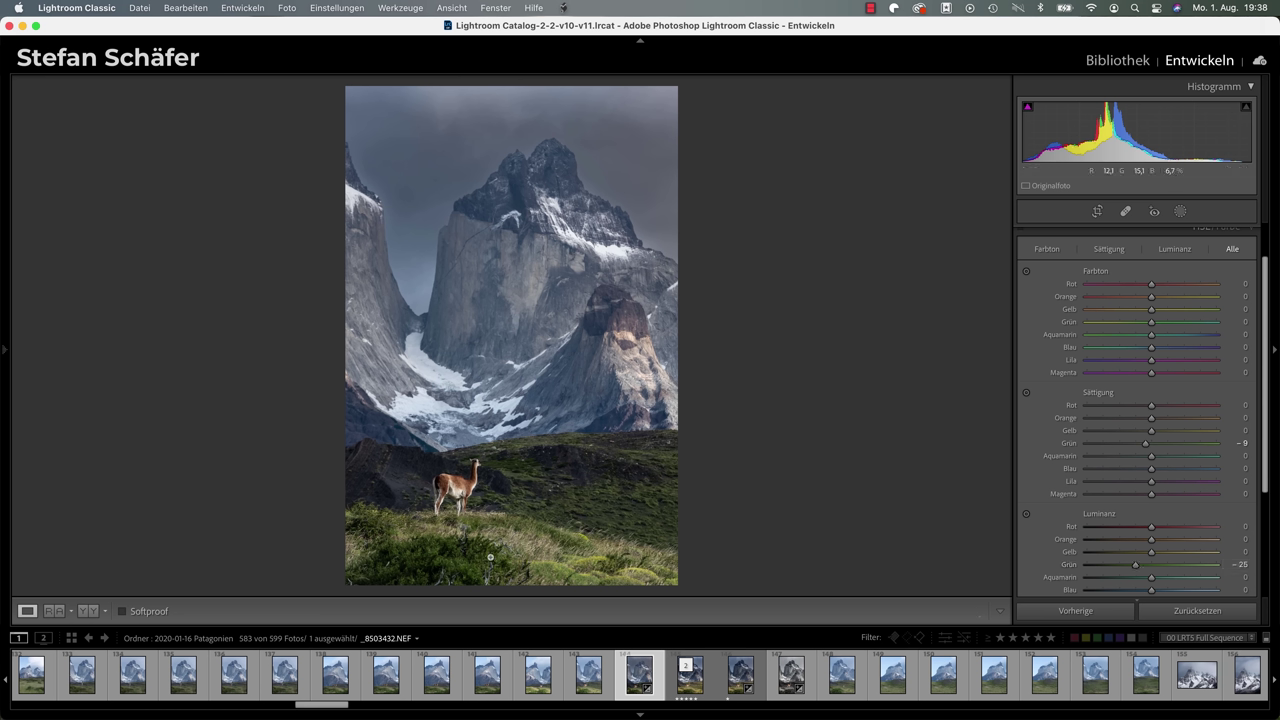
drag(1150, 553, 1126, 553)
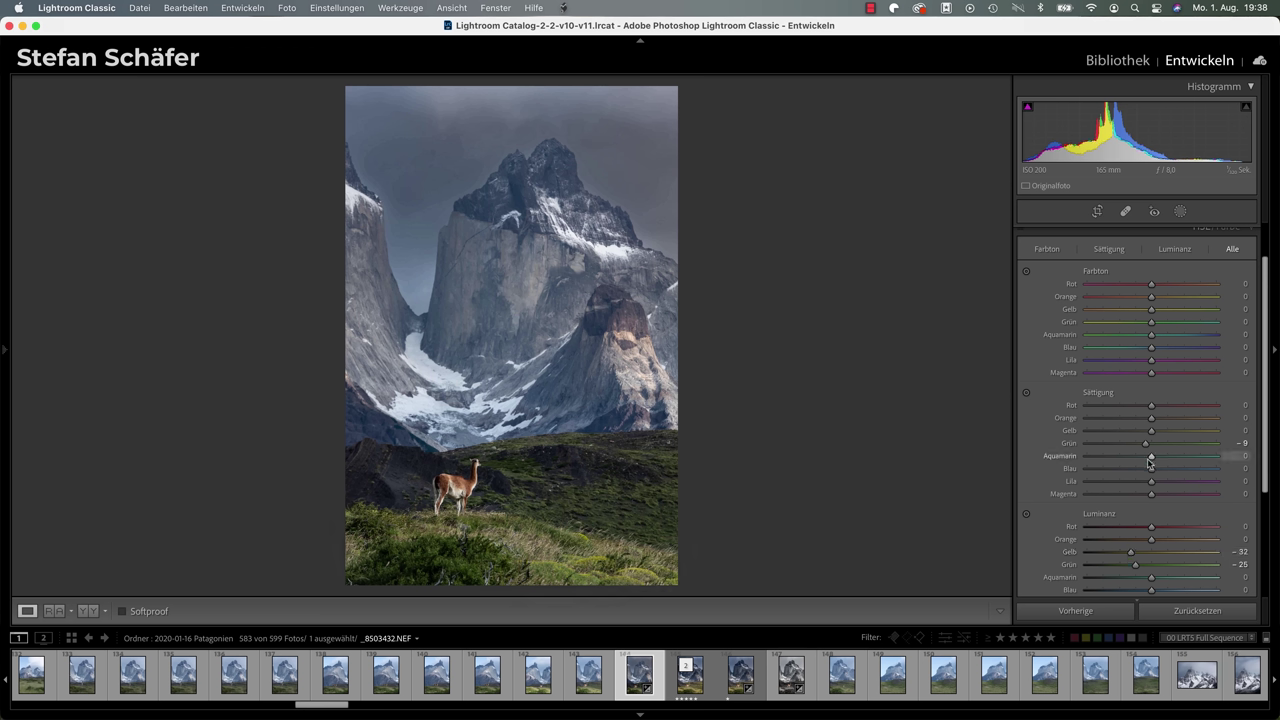
drag(1133, 471, 1144, 471)
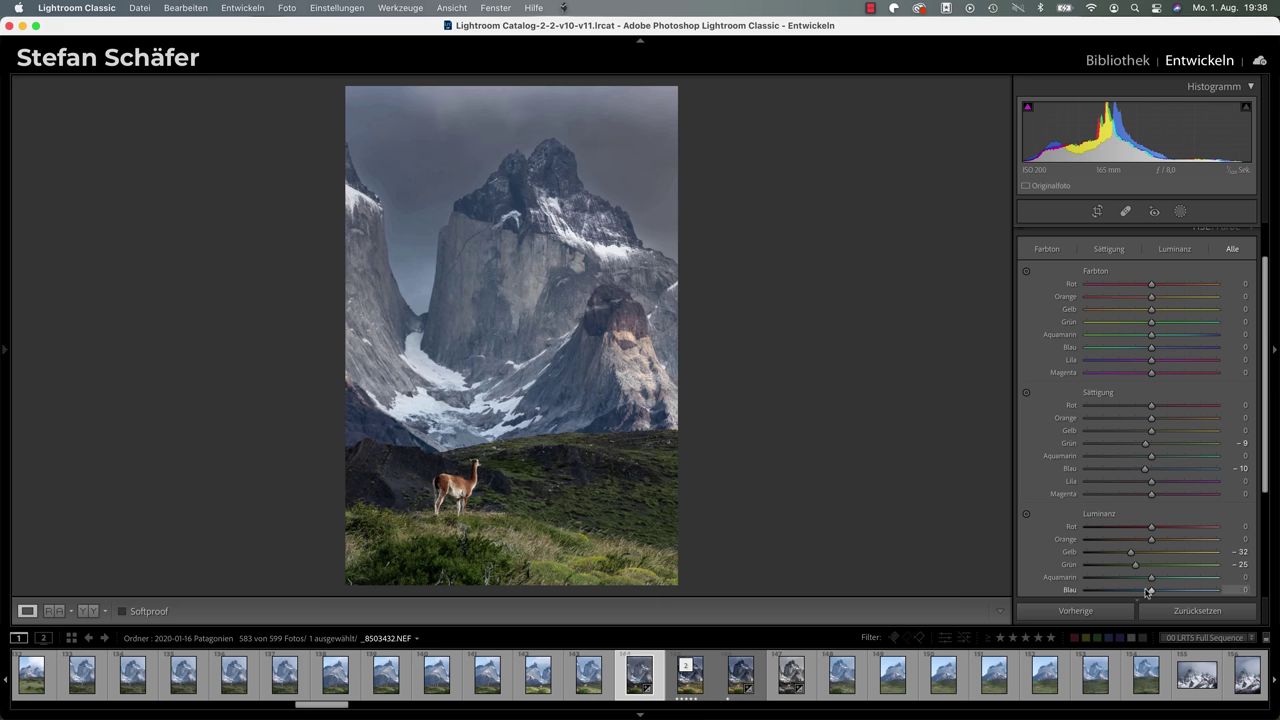
drag(1141, 592, 1139, 592)
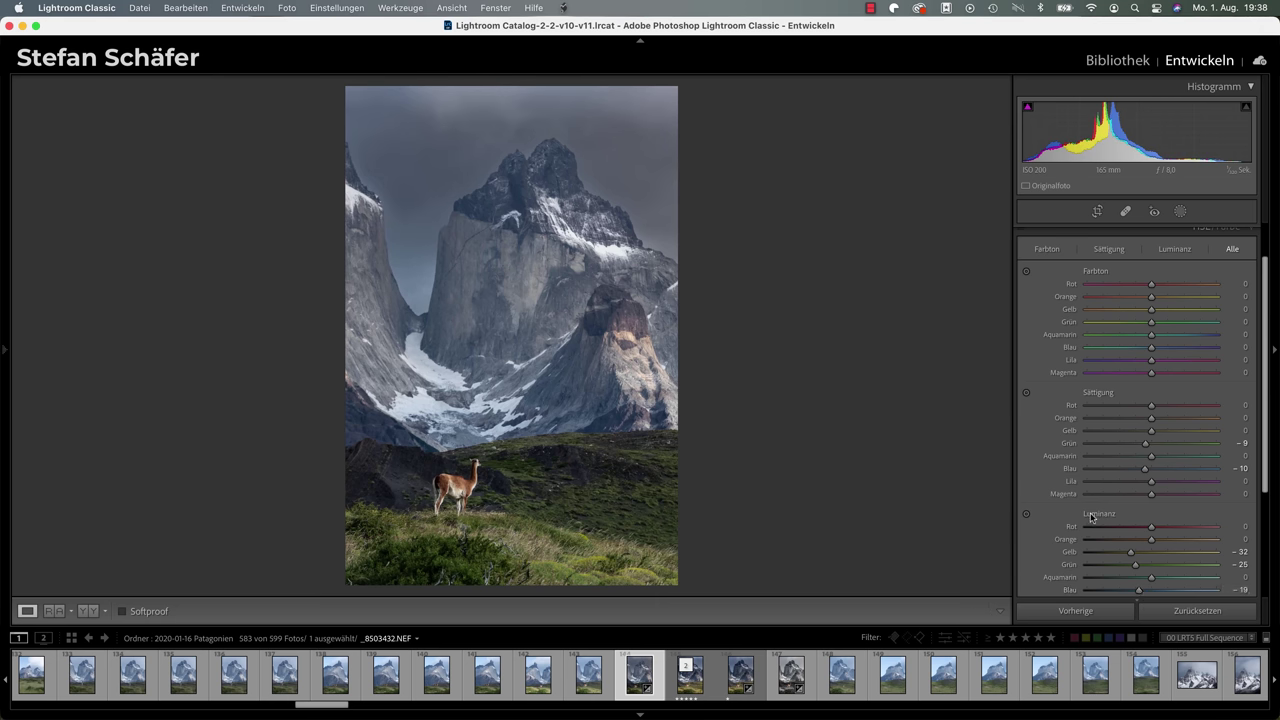
key(backslash)
key(backslash)
key(backslash)
key(backslash)
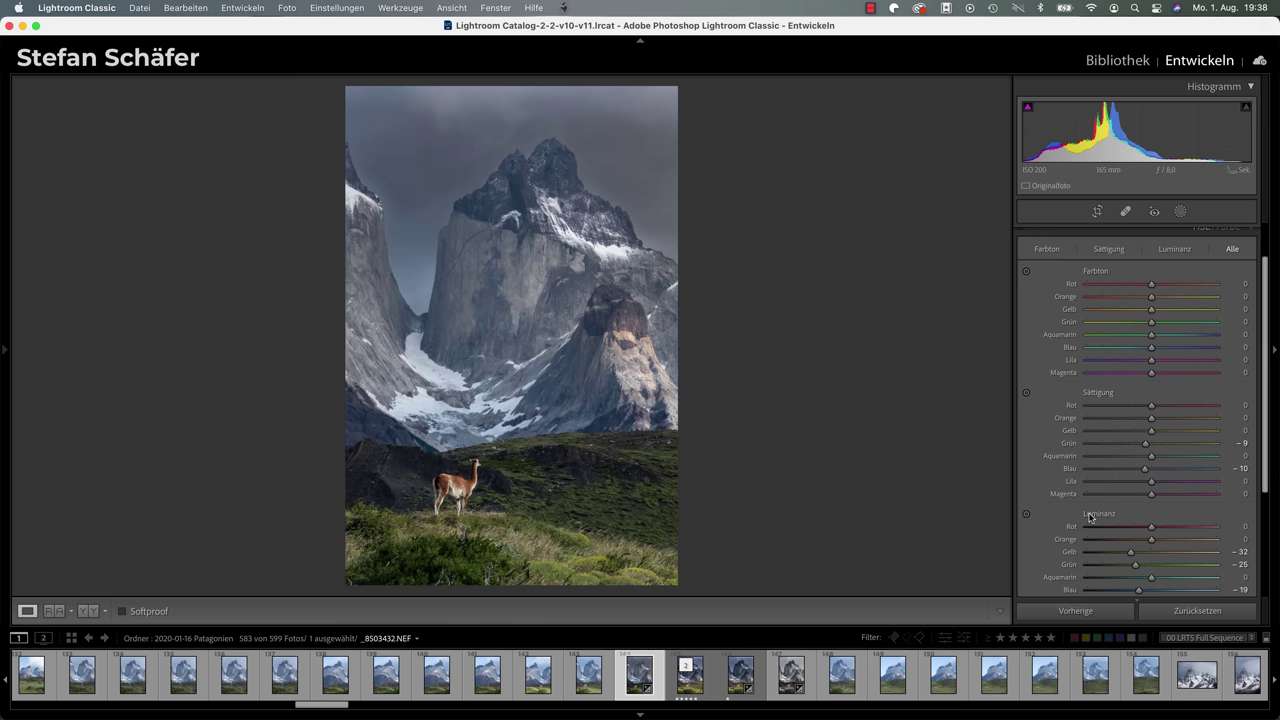